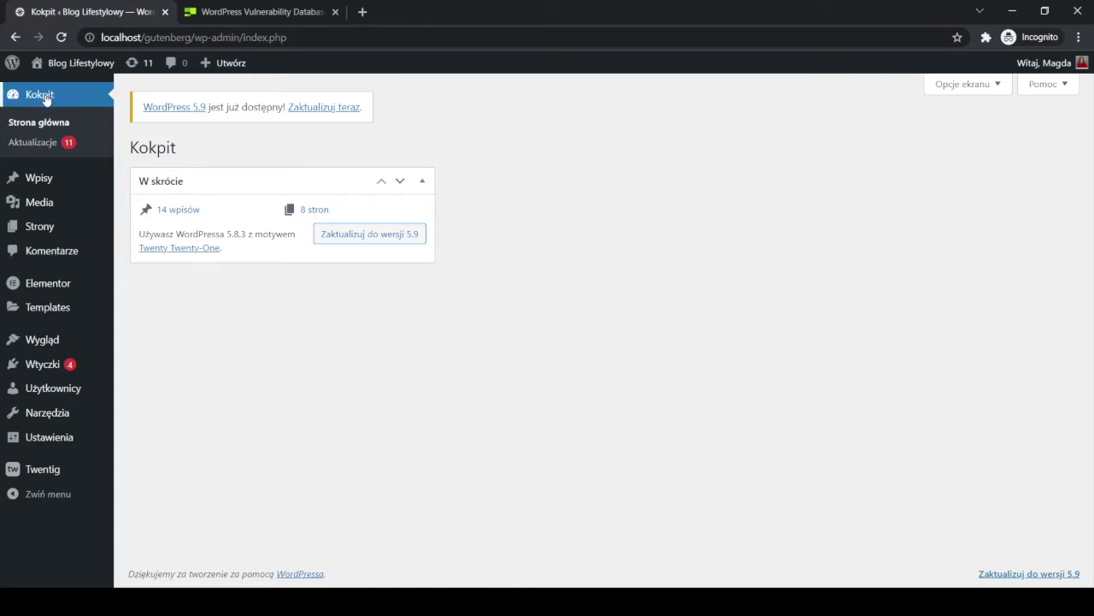
Open the WordPress updates page and review the available core, plugin and theme updates.
left_click(30, 140)
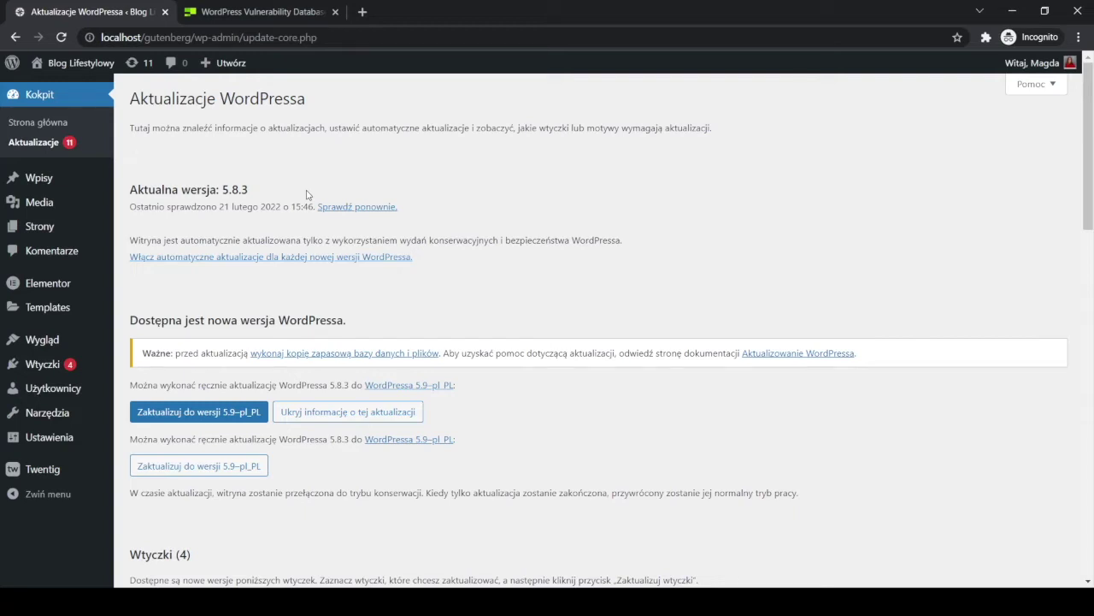
scroll(308, 195, "down", 2)
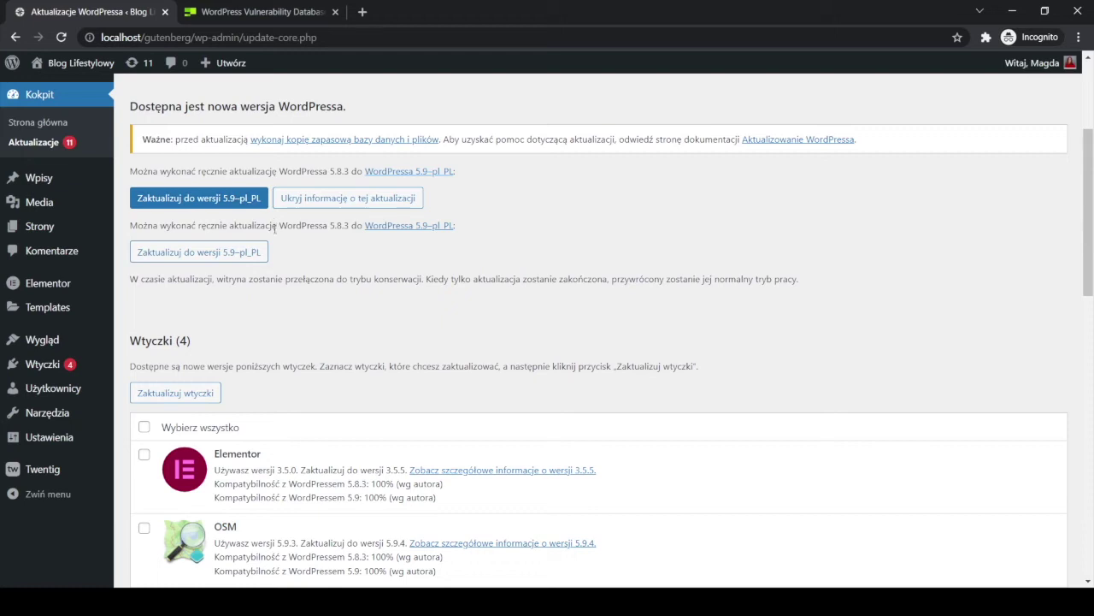
scroll(297, 259, "down", 3)
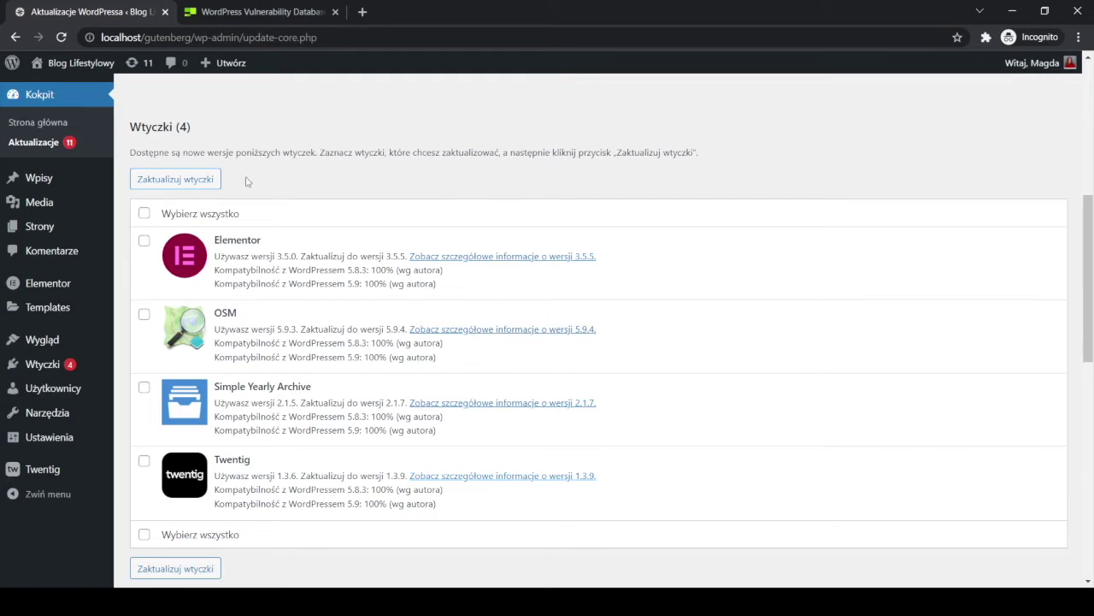
scroll(204, 237, "down", 2)
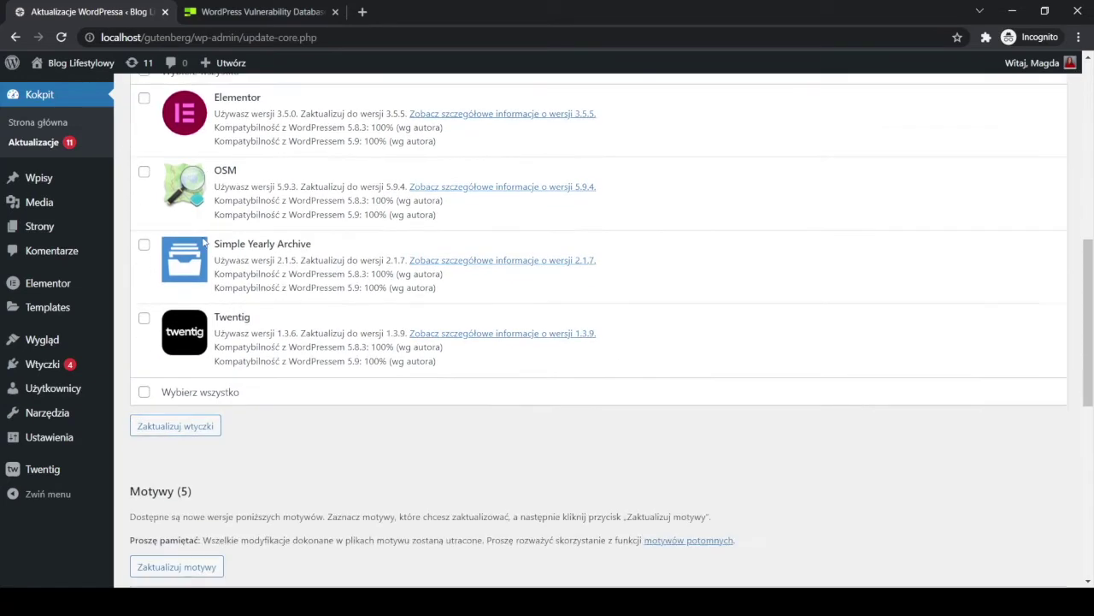
scroll(262, 360, "down", 9)
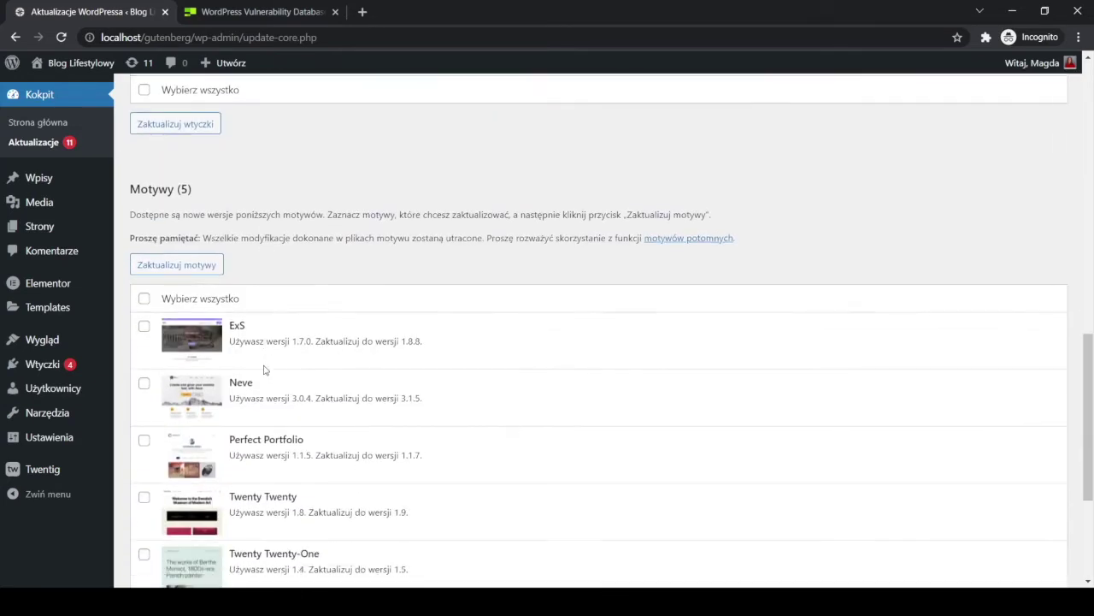
scroll(259, 373, "up", 4)
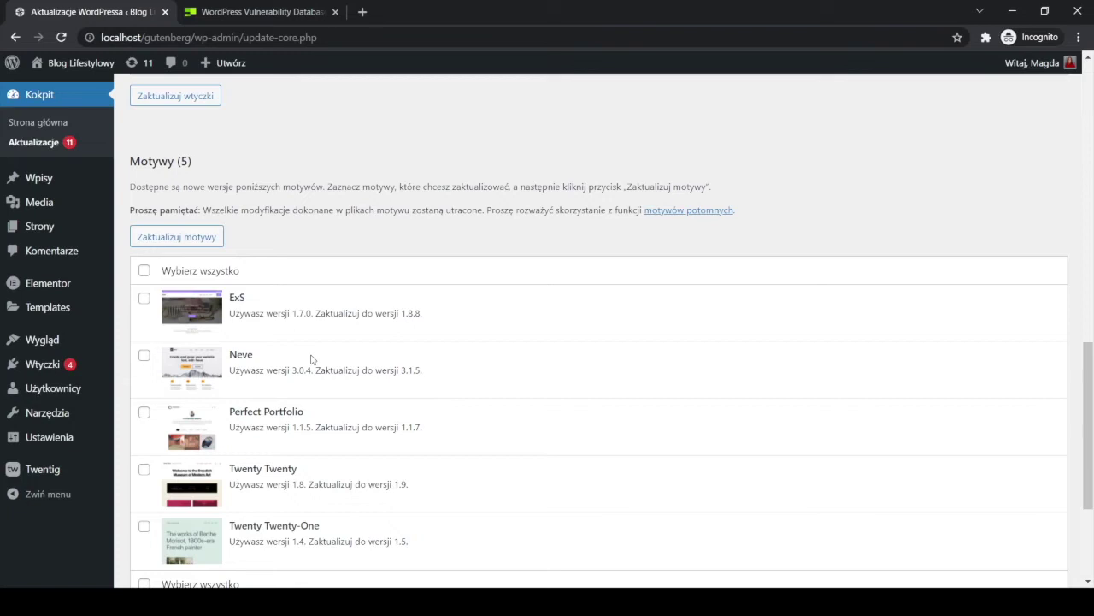
scroll(312, 360, "up", 5)
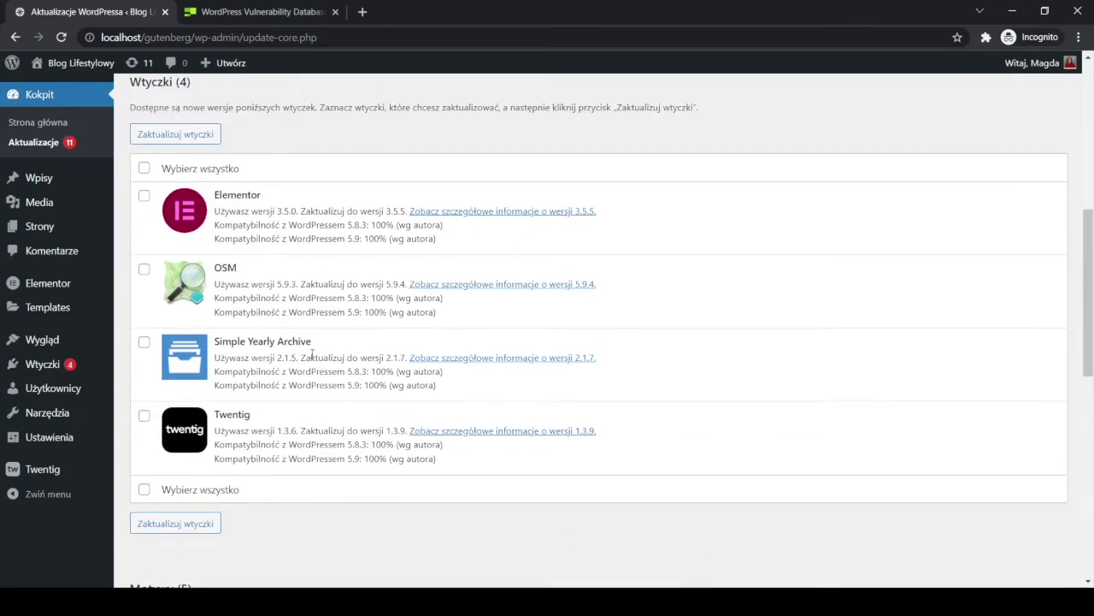
scroll(312, 356, "up", 3)
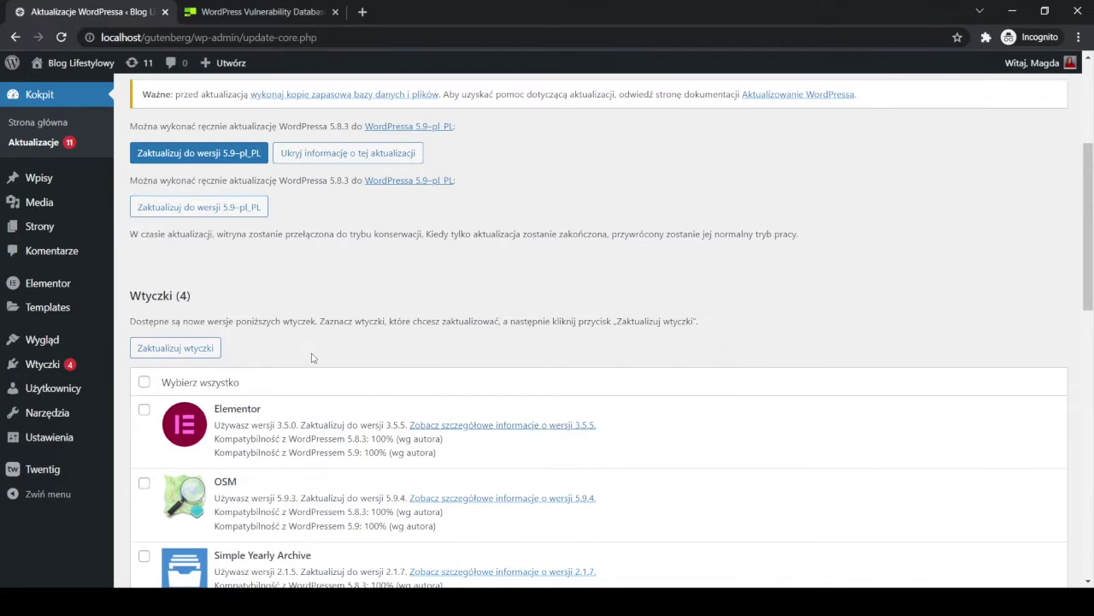
scroll(312, 366, "up", 1)
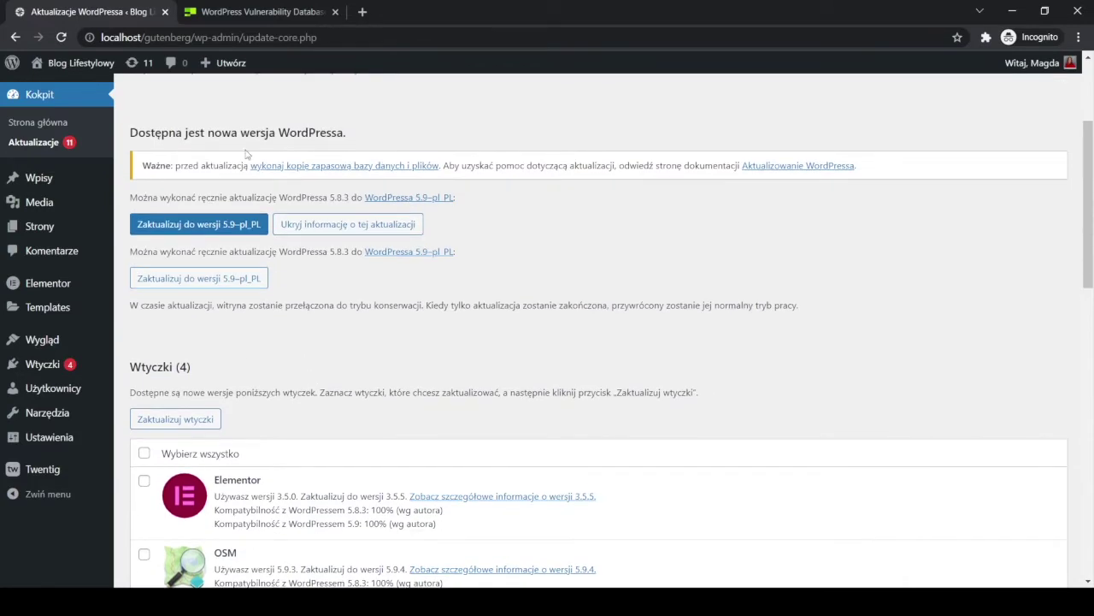
left_click_drag(278, 133, 347, 134)
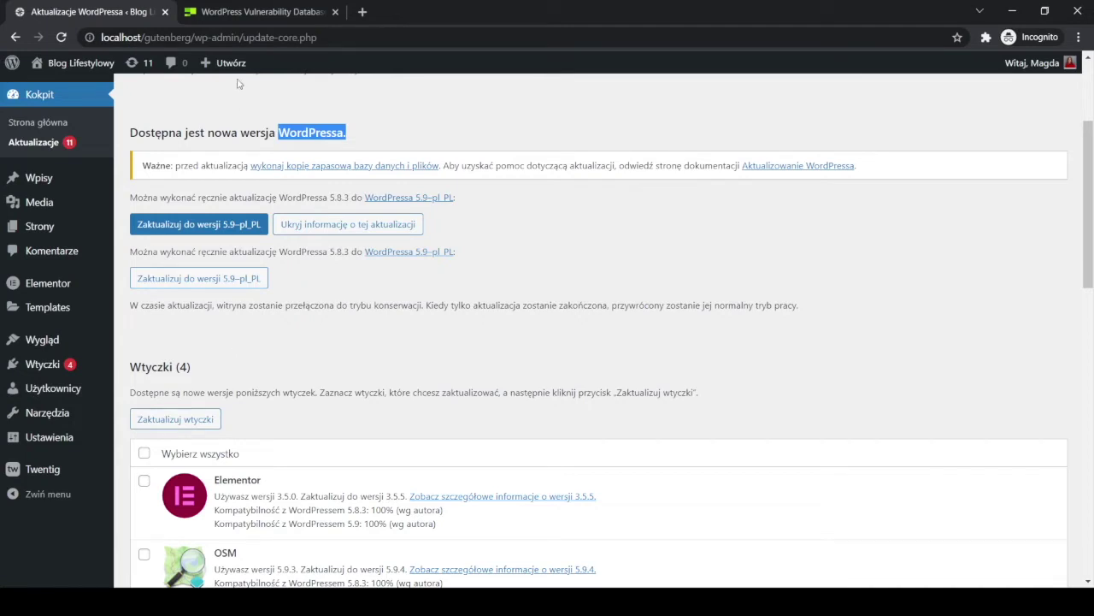
Switch to the Patchstack Vulnerability Database and examine the listed WordPress plugin vulnerabilities, their severity, affected versions and publication dates.
left_click(226, 17)
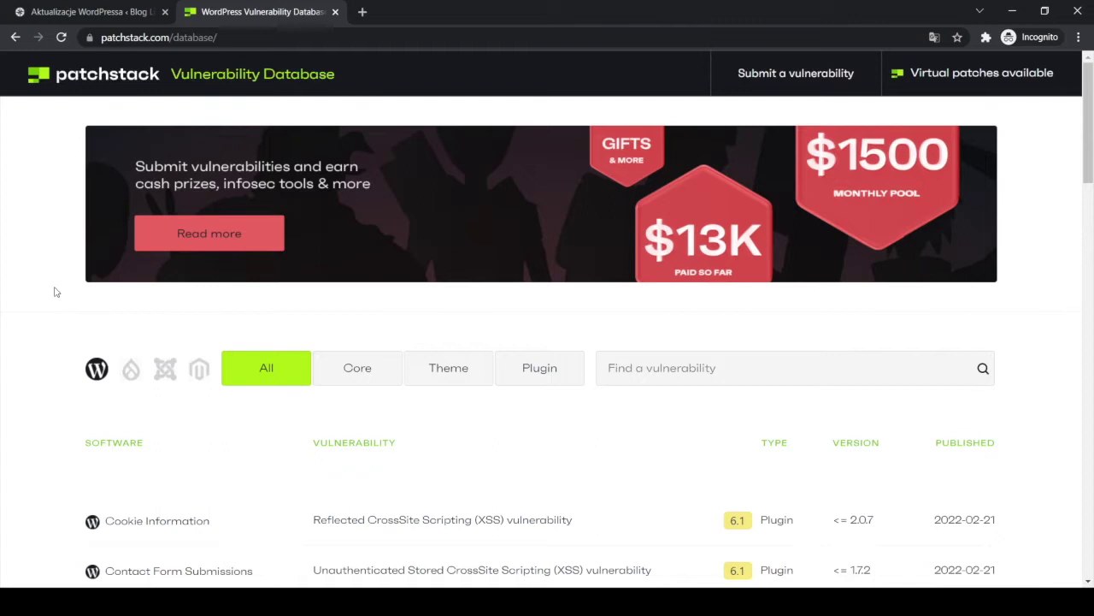
scroll(56, 292, "down", 2)
scroll(56, 291, "down", 1)
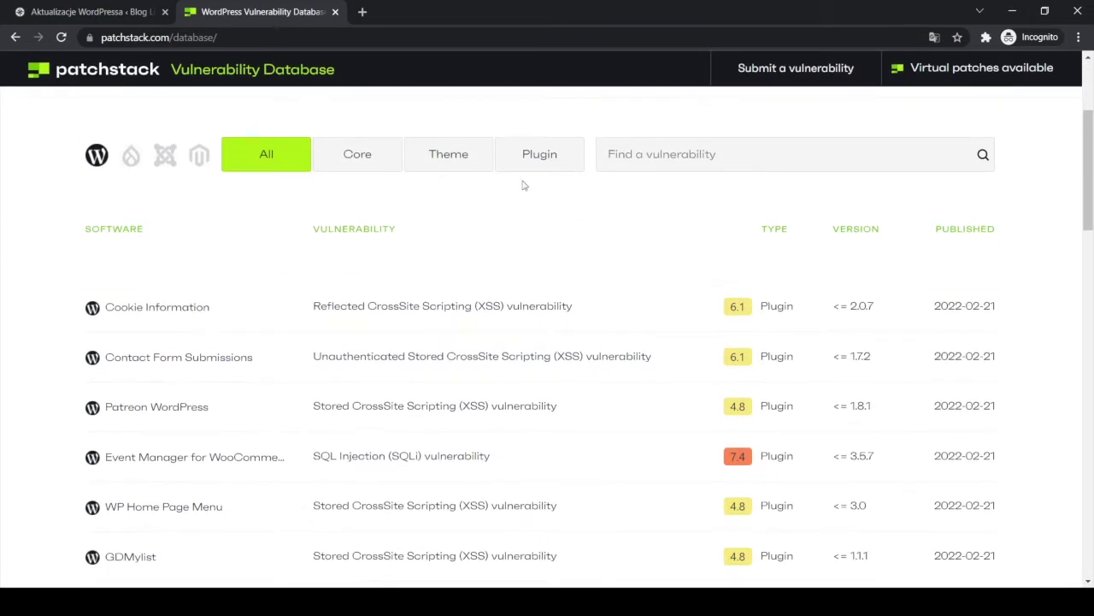
scroll(130, 303, "down", 1)
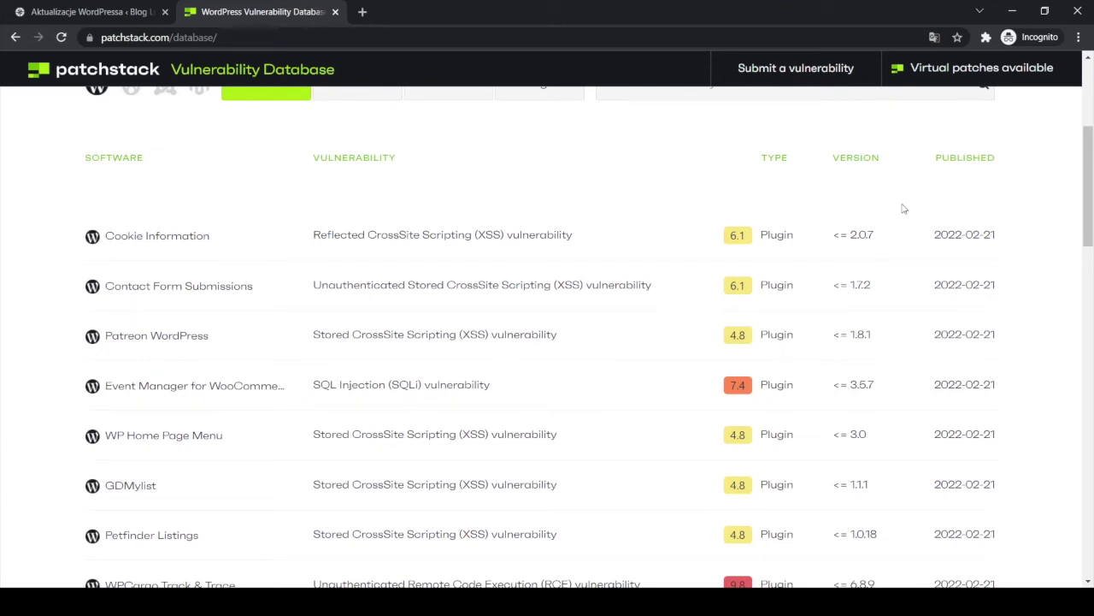
scroll(962, 359, "down", 4)
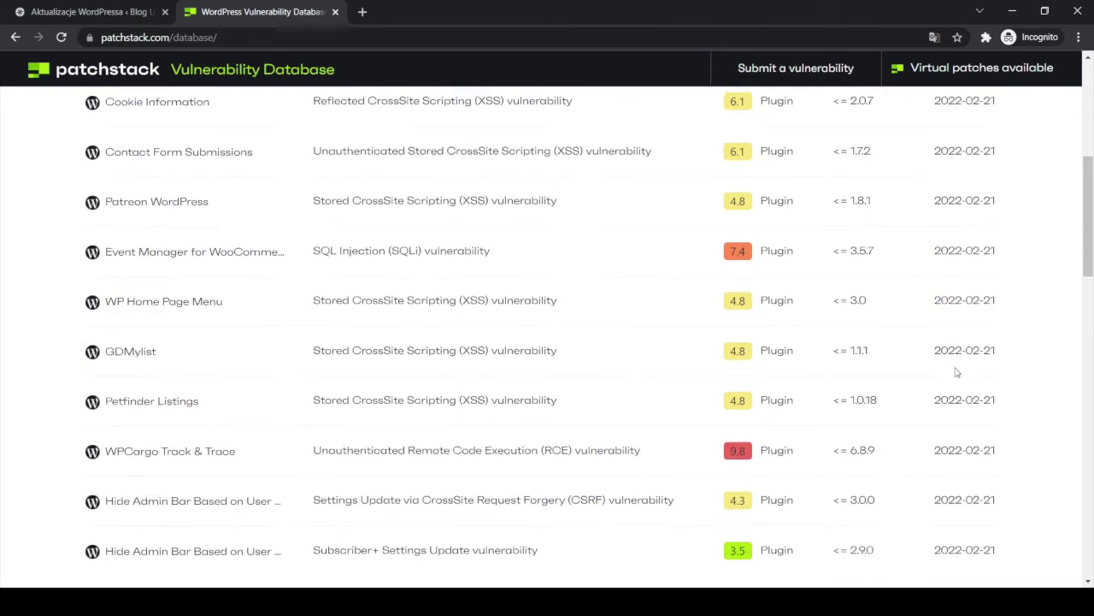
scroll(956, 368, "down", 5)
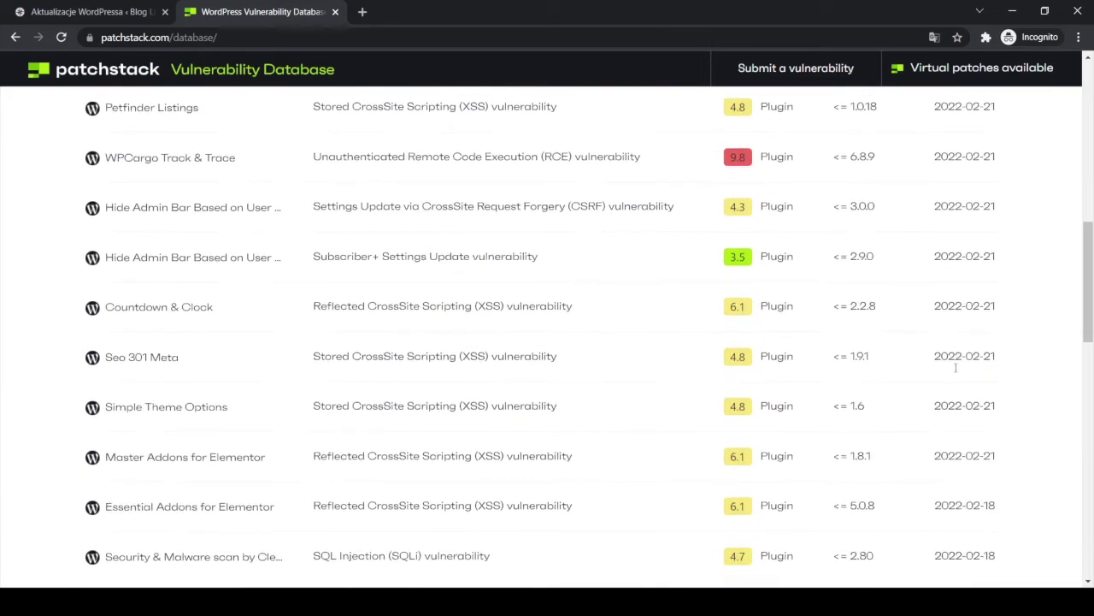
scroll(956, 368, "down", 2)
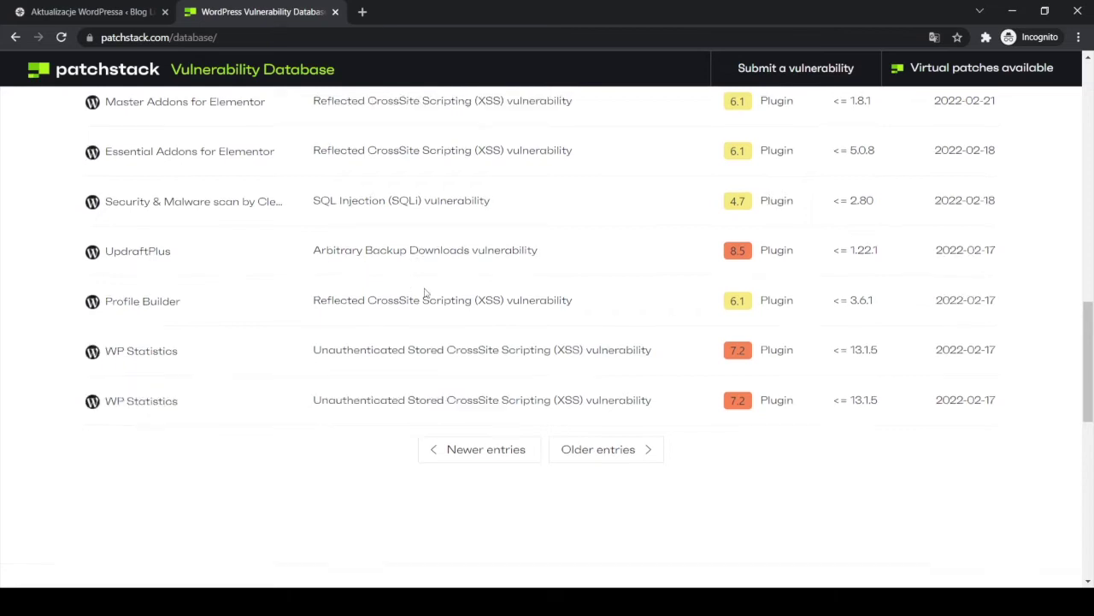
scroll(434, 300, "up", 1)
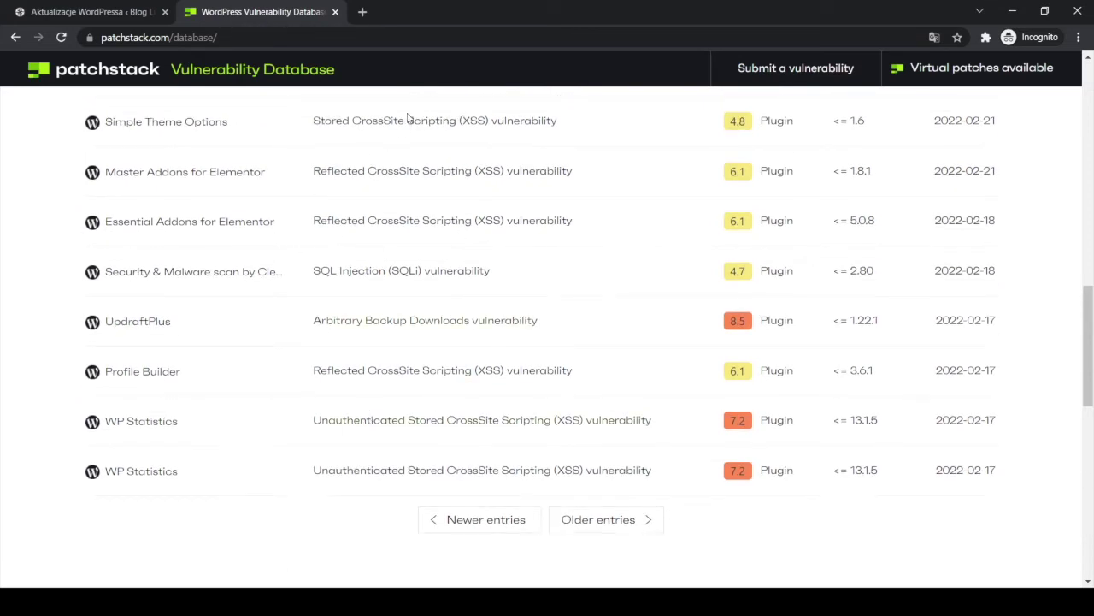
scroll(438, 349, "up", 1)
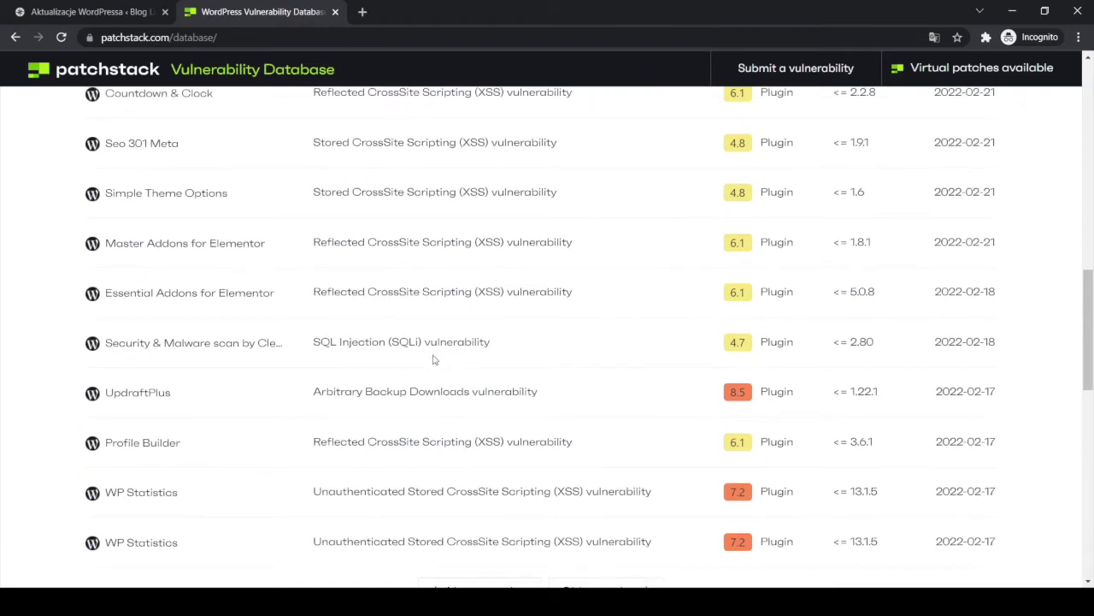
scroll(434, 360, "up", 1)
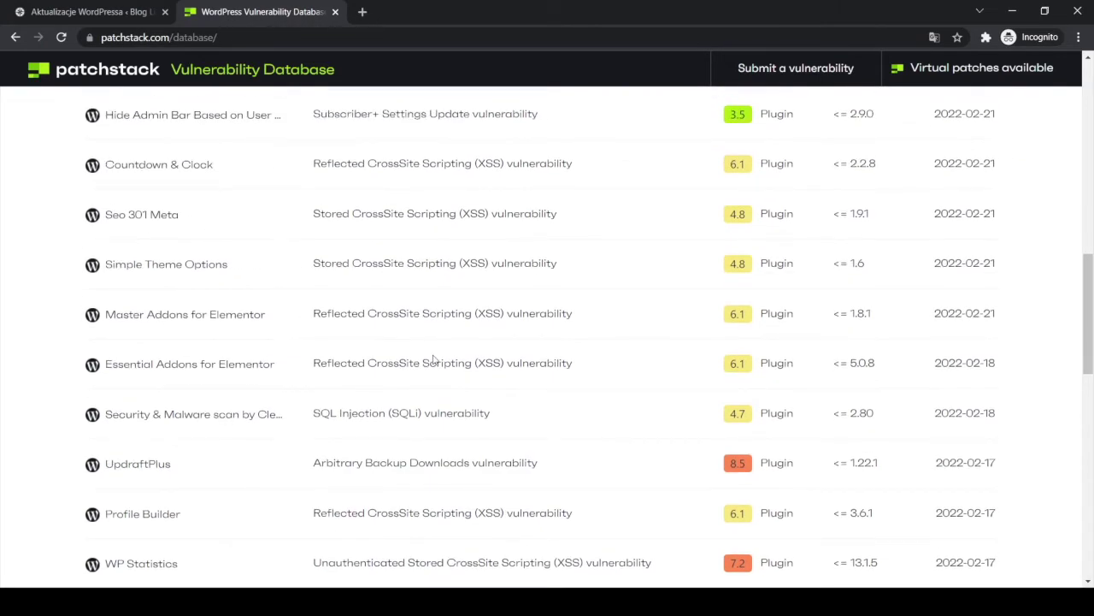
scroll(434, 360, "up", 1)
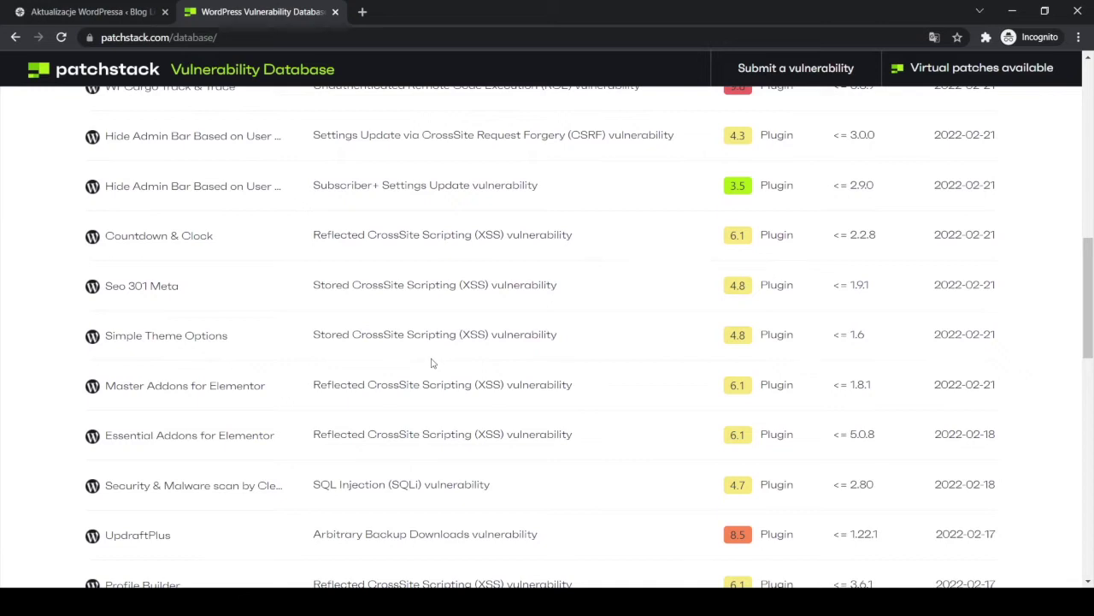
Open the UpdraftPlus Arbitrary Backup Downloads vulnerability entry and review its details down to the solution section.
scroll(433, 362, "down", 2)
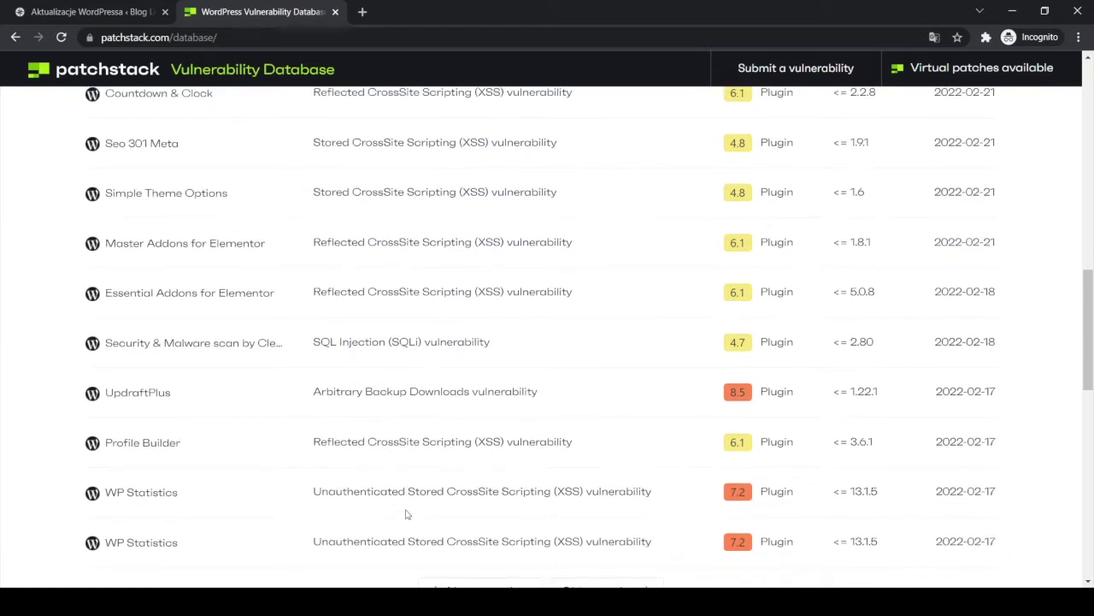
left_click(384, 396)
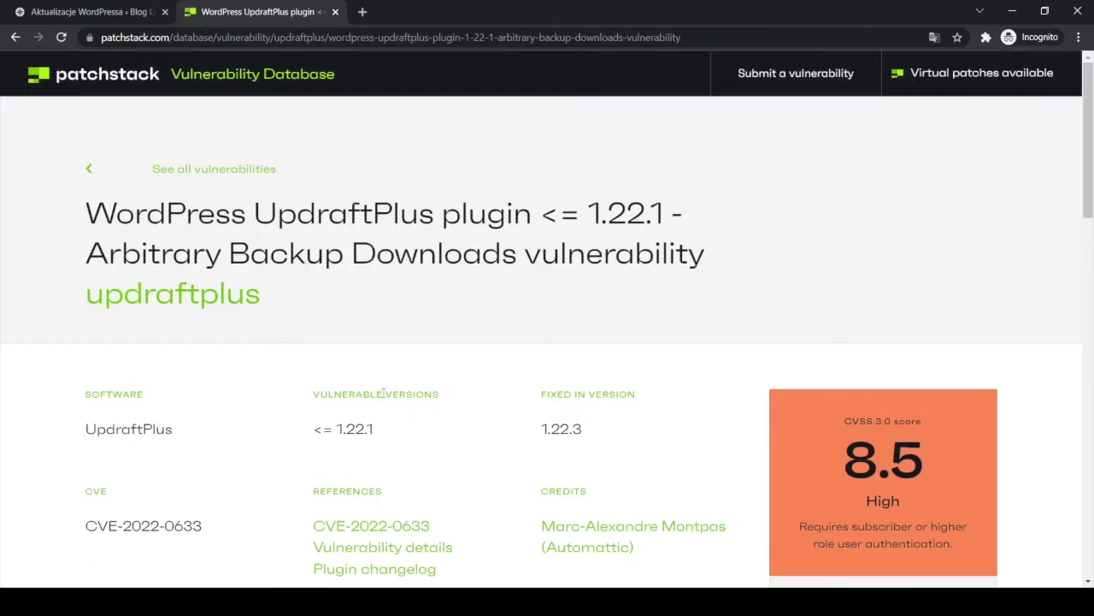
scroll(379, 295, "down", 3)
scroll(379, 299, "down", 2)
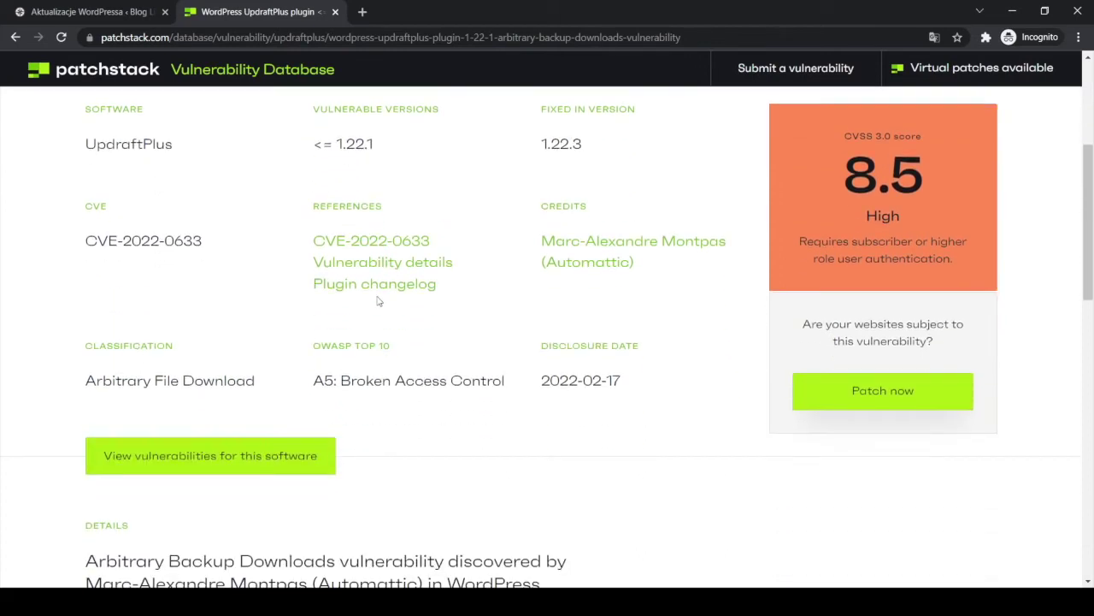
scroll(342, 205, "up", 2)
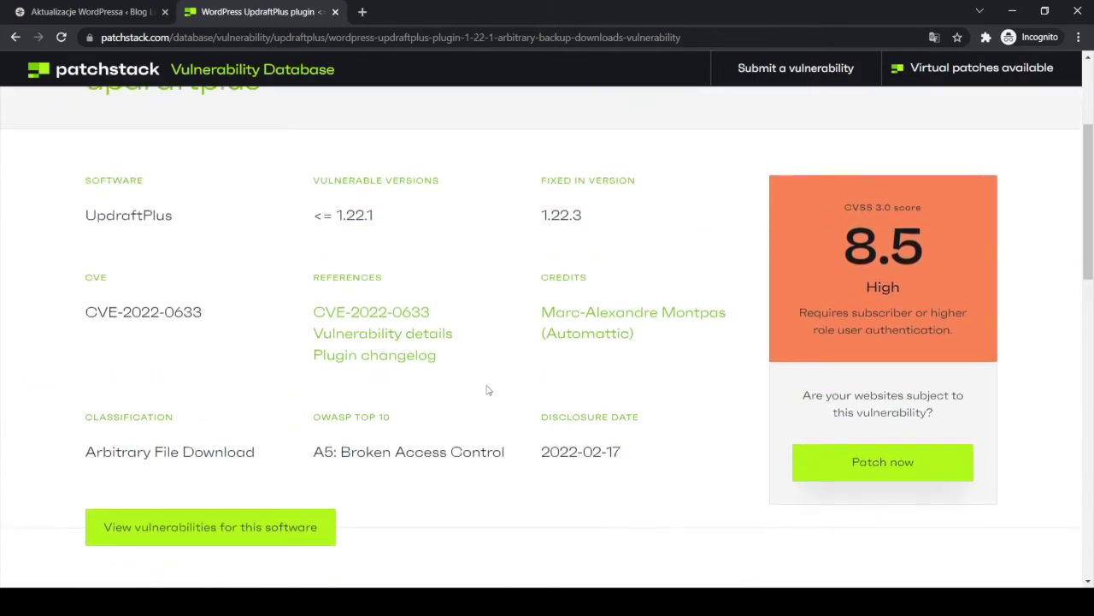
scroll(486, 394, "down", 4)
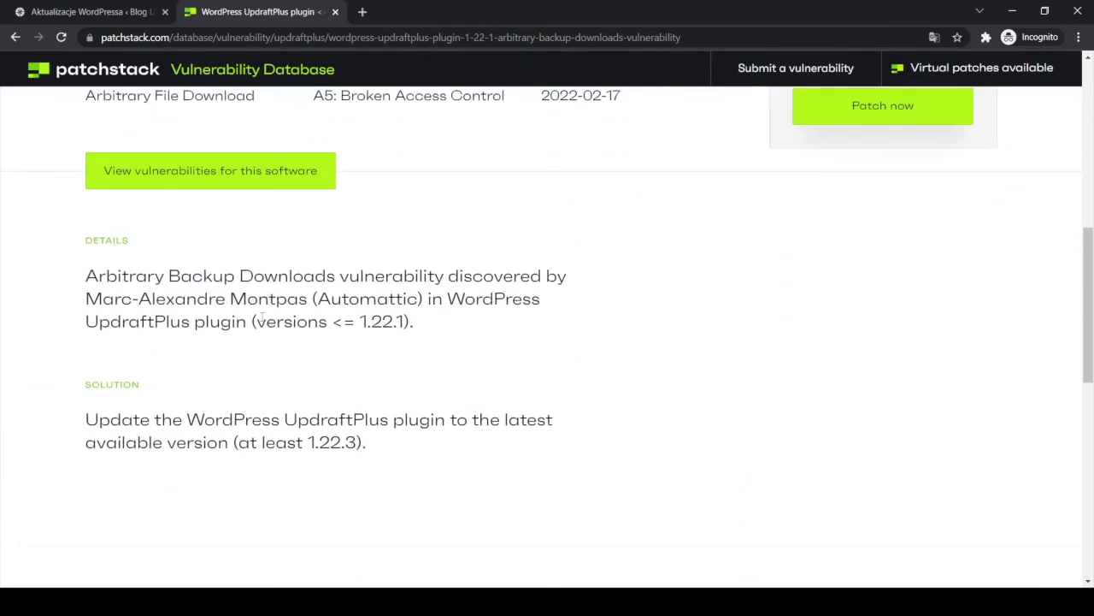
Highlight the UpdraftPlus solution text, compare the vulnerable version with the fixed one, and return to the vulnerability list.
left_click_drag(86, 385, 141, 386)
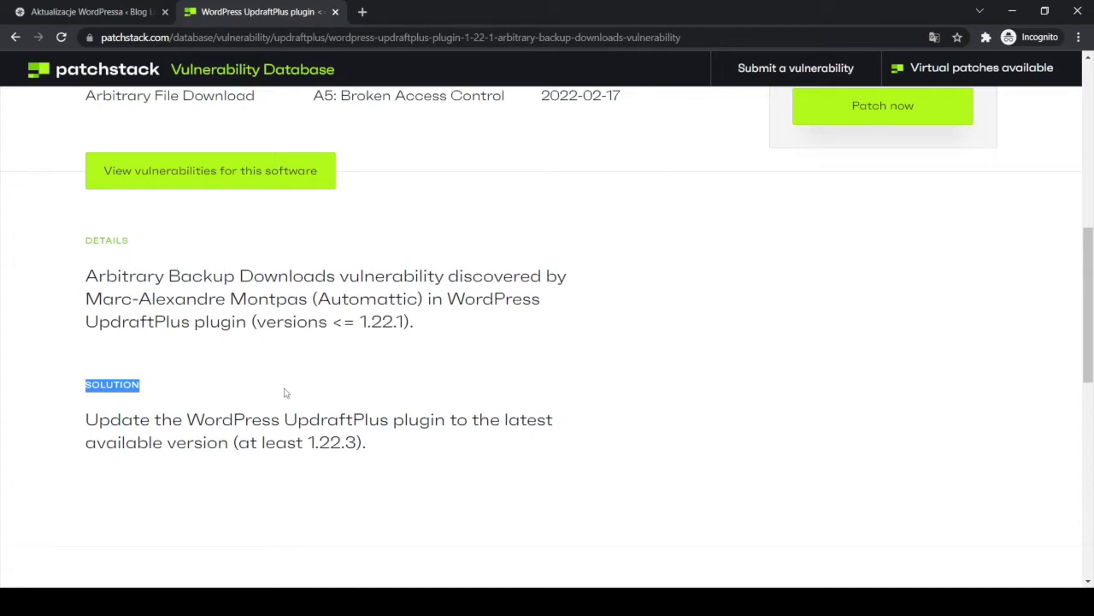
left_click_drag(84, 428, 520, 419)
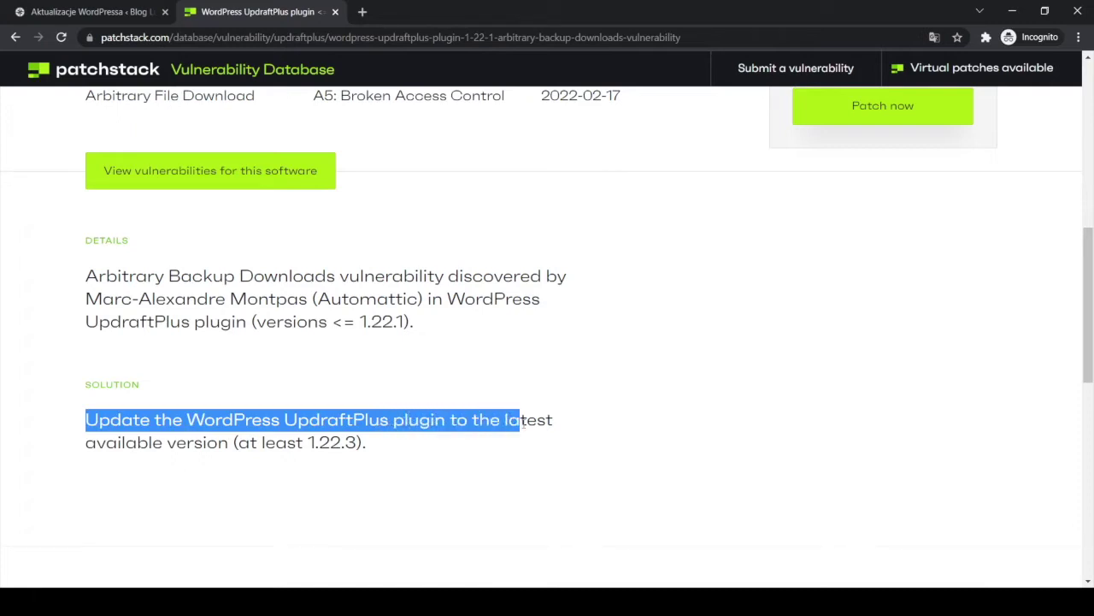
left_click_drag(304, 442, 357, 442)
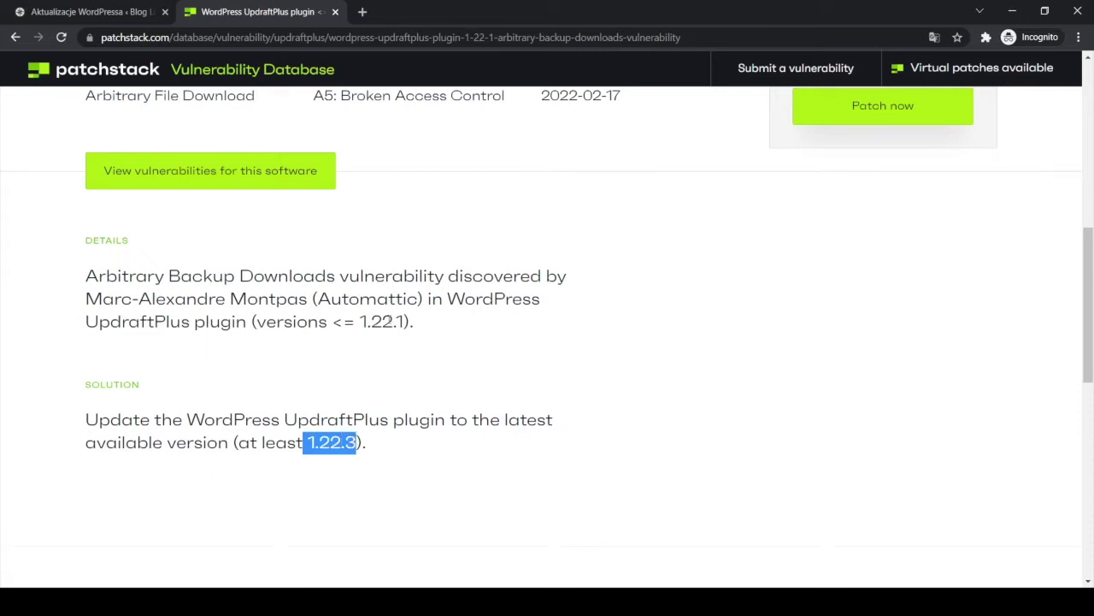
left_click_drag(359, 322, 403, 321)
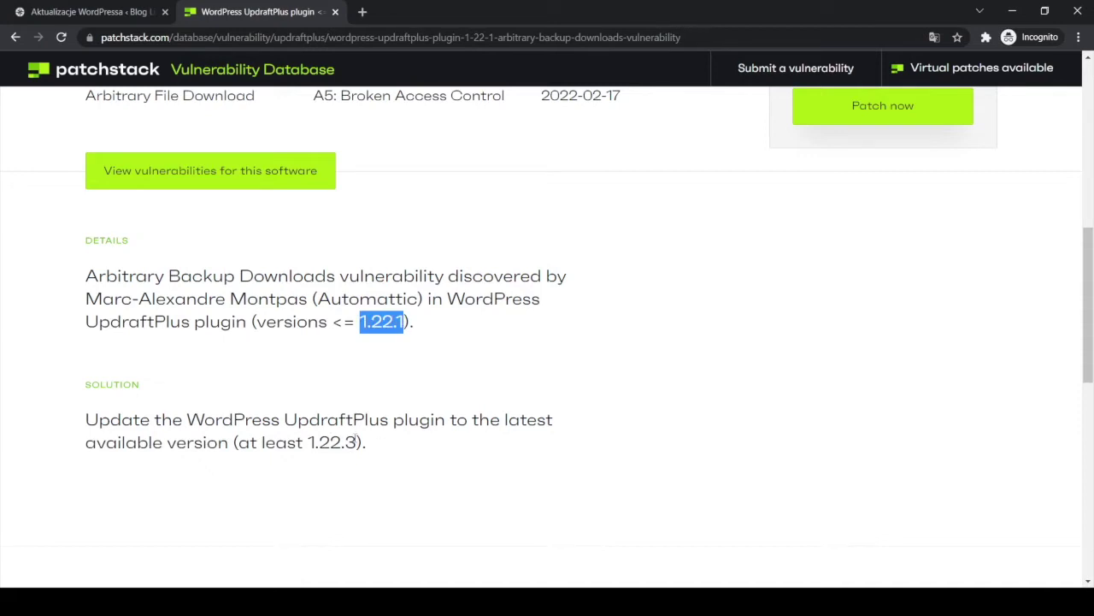
left_click_drag(363, 442, 308, 444)
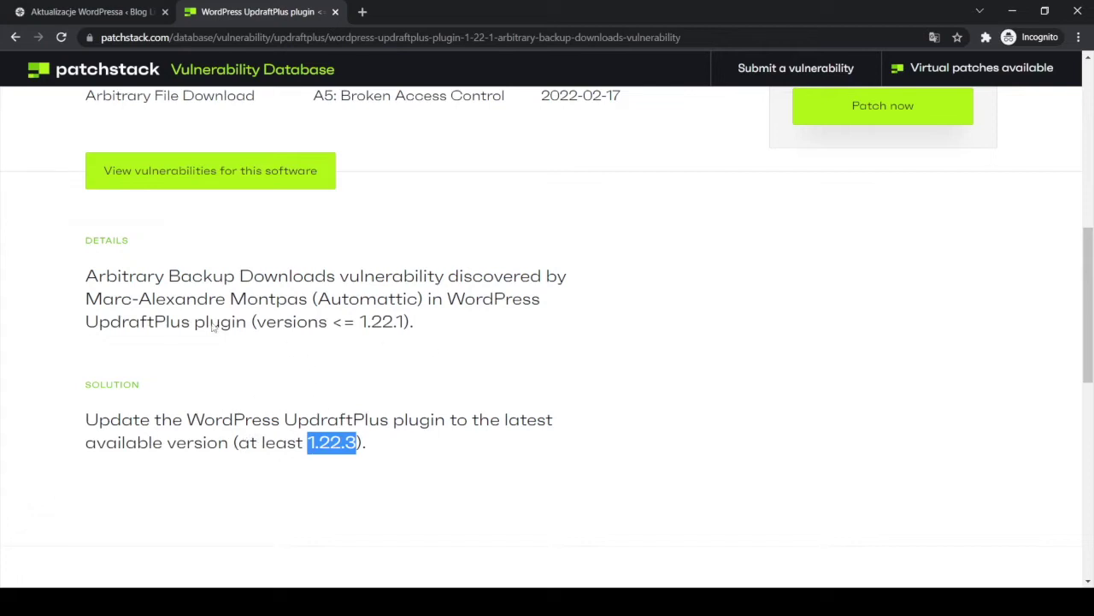
left_click(16, 37)
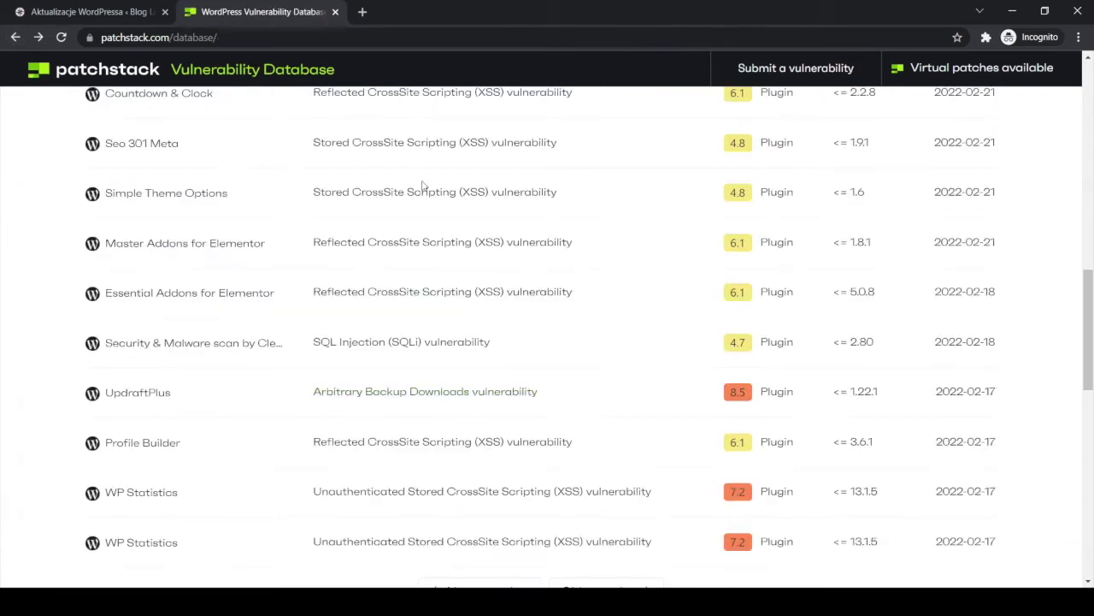
Open the Seo 301 Meta vulnerability entry, highlight its recommended solution, and return to the end of the vulnerability list.
left_click(417, 146)
scroll(548, 273, "down", 5)
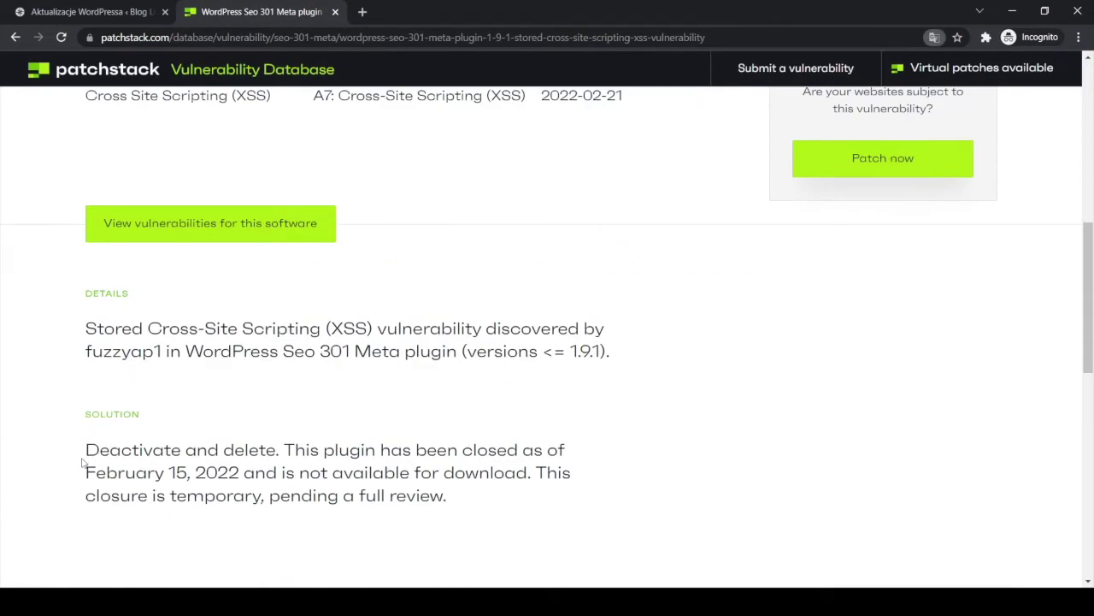
left_click_drag(85, 459, 282, 448)
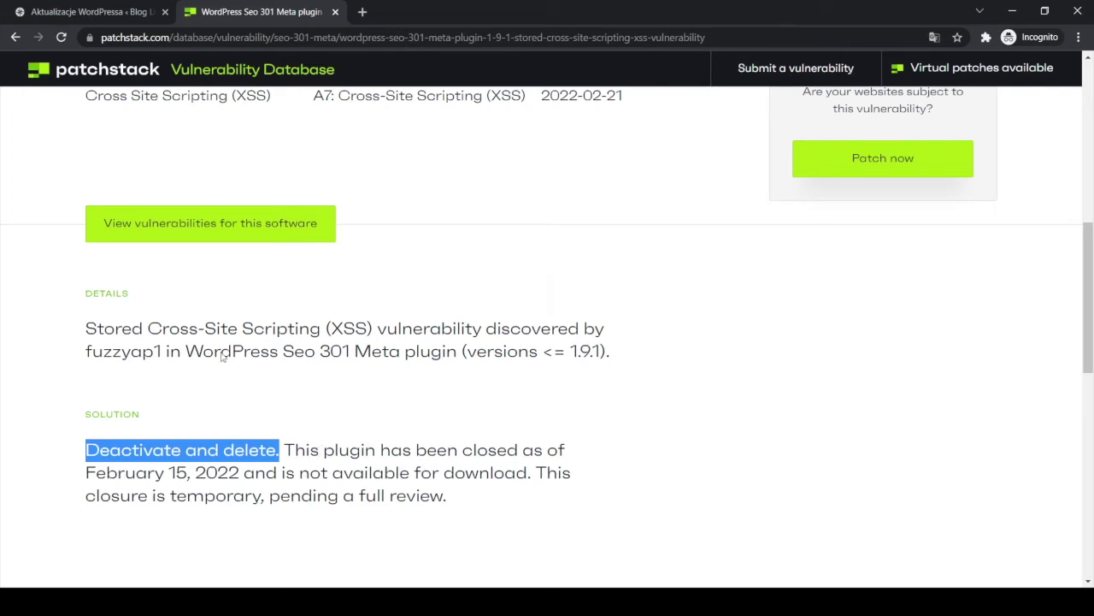
left_click(15, 38)
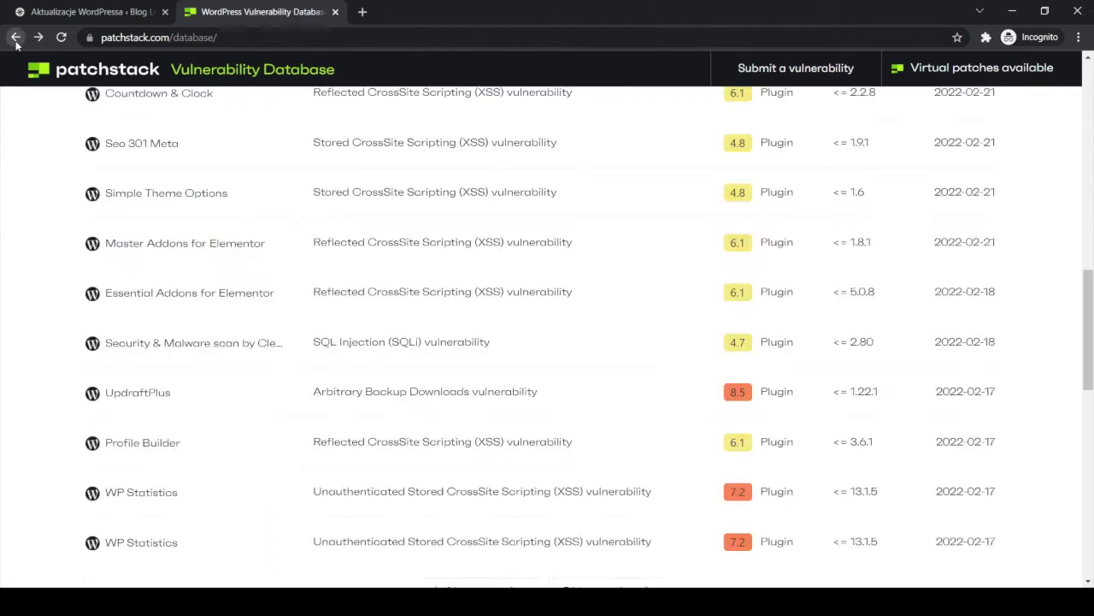
scroll(342, 354, "down", 3)
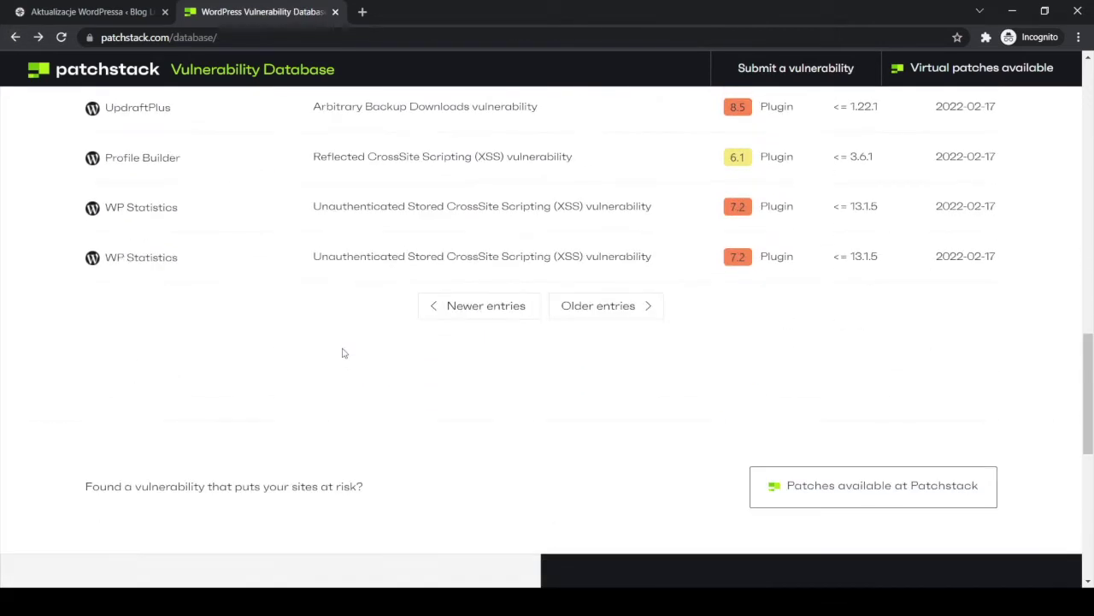
Open the last WP Statistics XSS vulnerability entry, read its details and solution, and return to the vulnerability list.
left_click(379, 260)
scroll(543, 327, "down", 8)
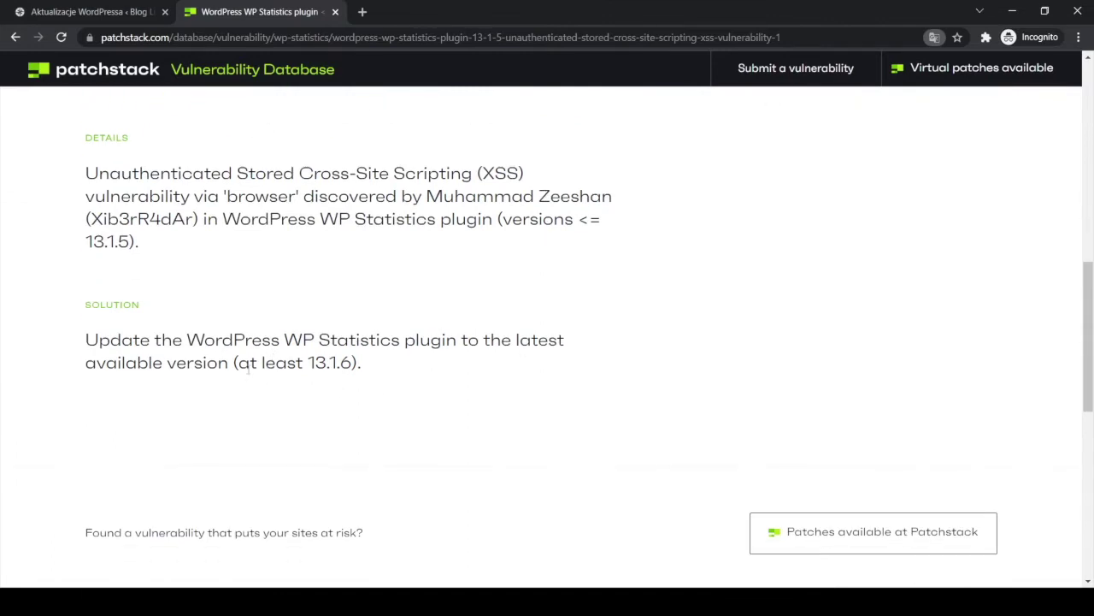
left_click(15, 37)
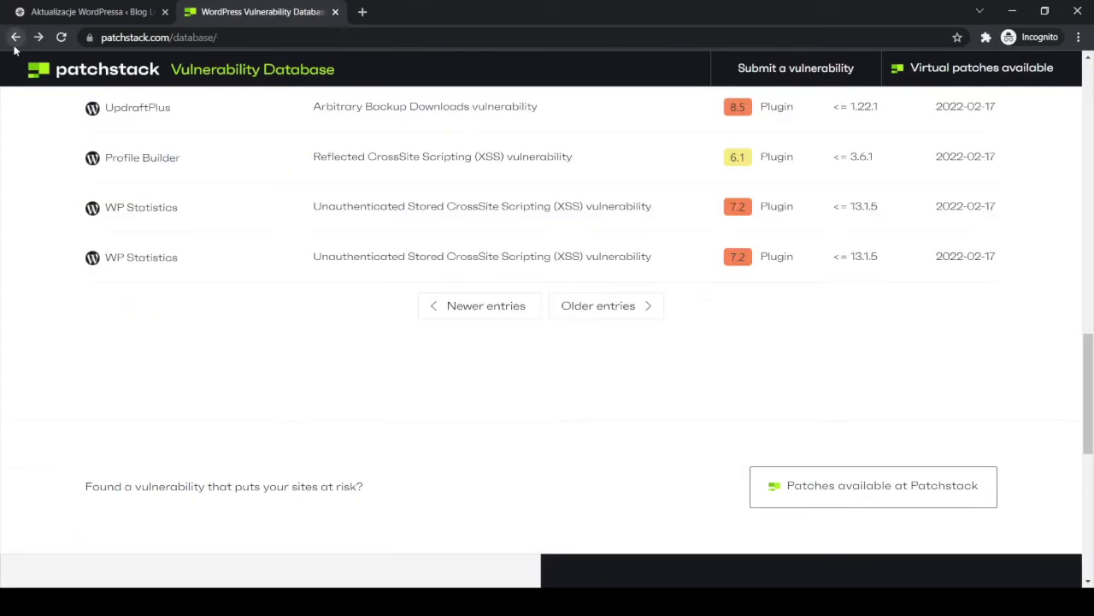
Switch back to the WordPress updates page and update the WordPress core to version 5.9–pl_PL.
left_click(44, 14)
left_click(553, 142)
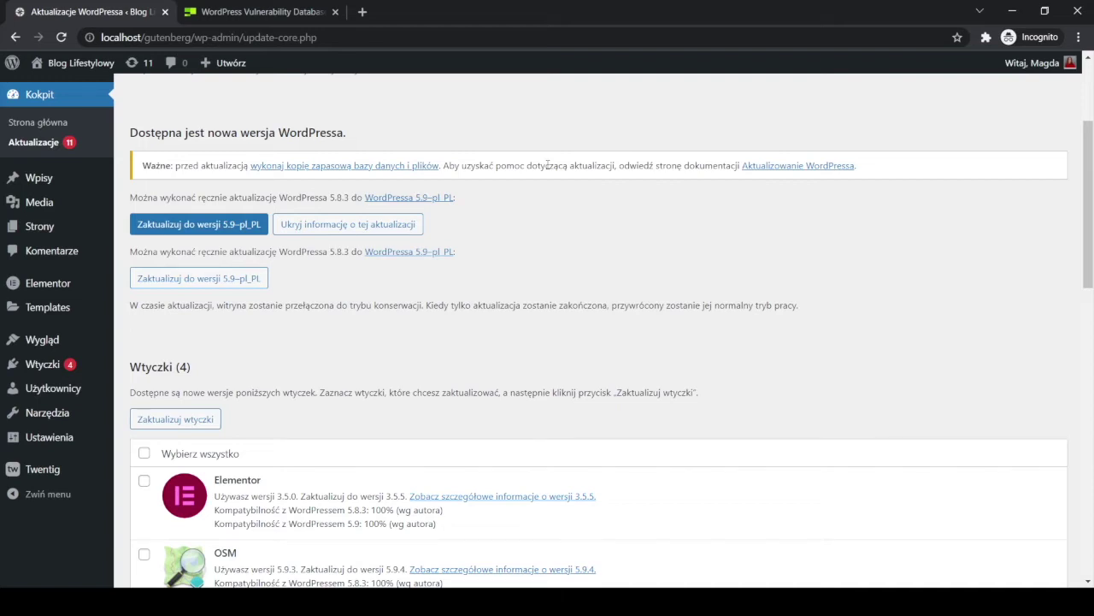
scroll(488, 300, "down", 3)
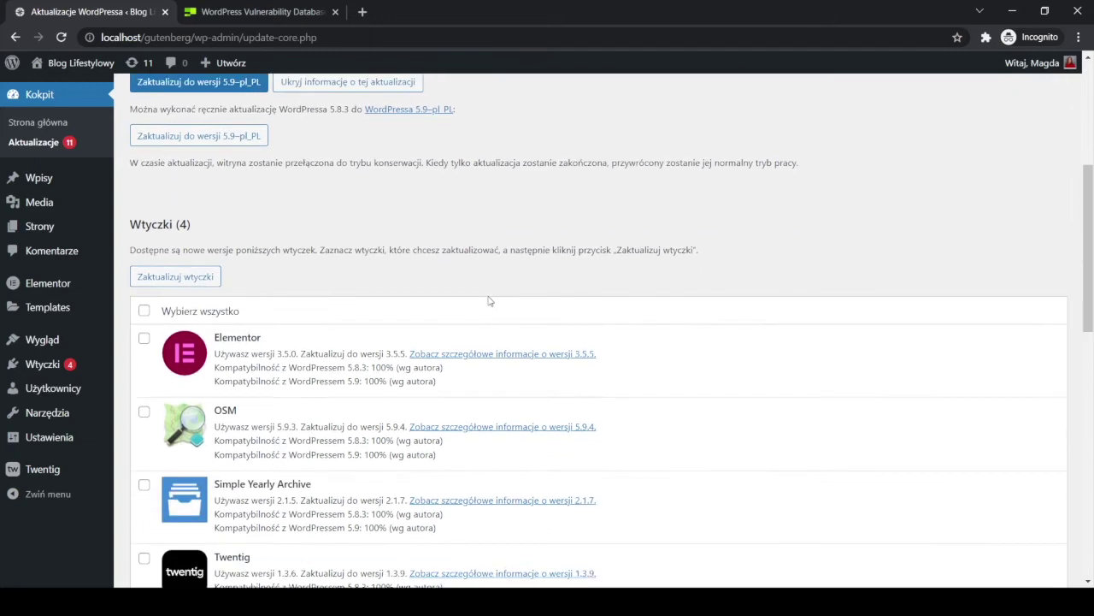
scroll(250, 224, "up", 2)
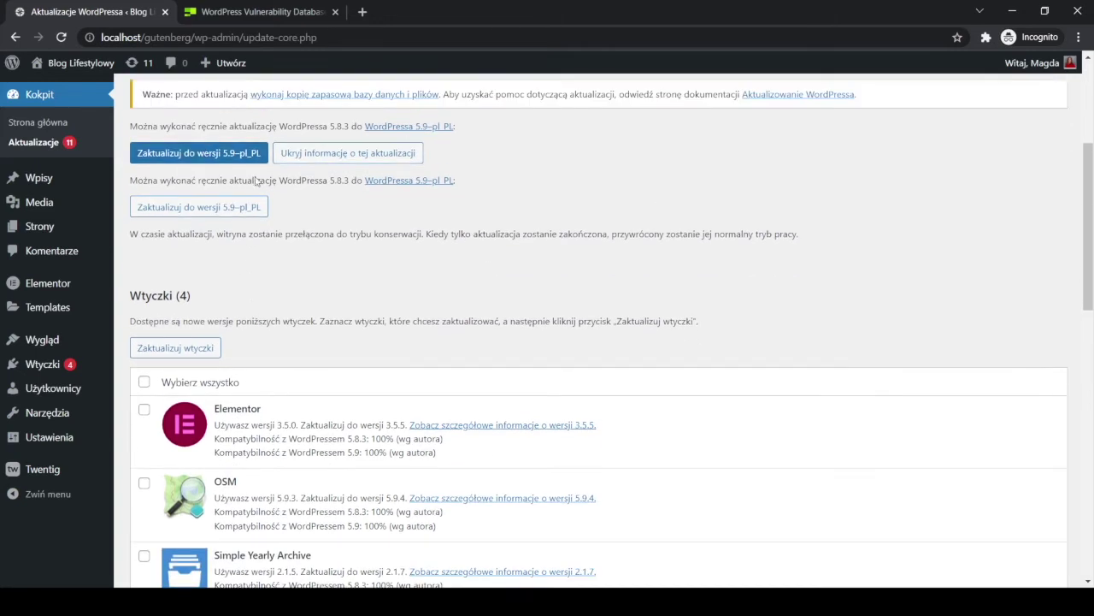
scroll(465, 290, "up", 2)
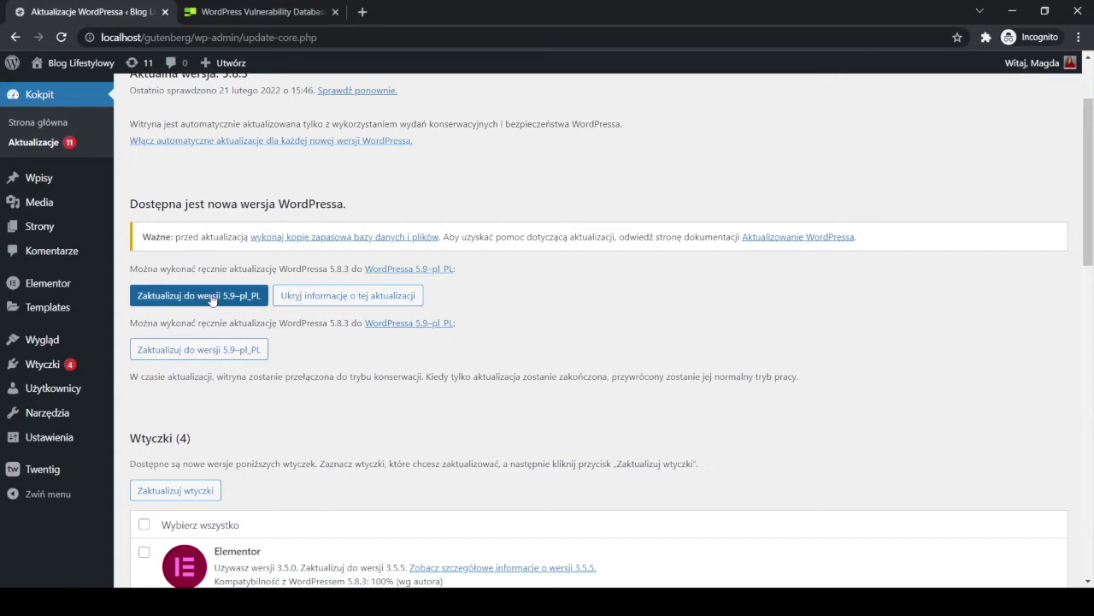
scroll(212, 298, "up", 2)
left_click(213, 414)
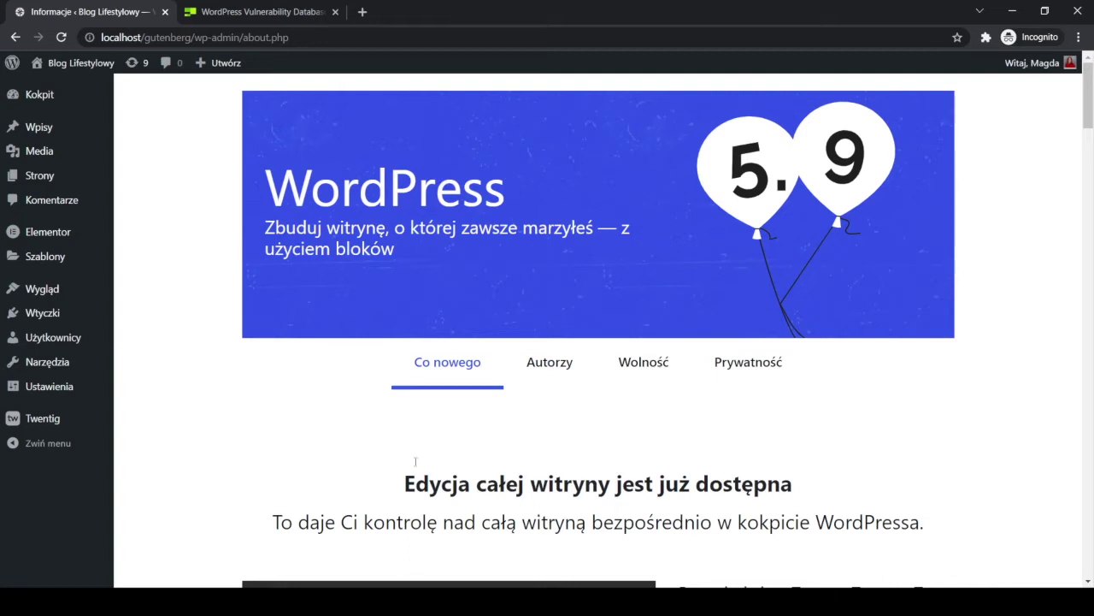
Open the installed plugins list and update Elementor to version 3.5.5.
left_click(62, 317)
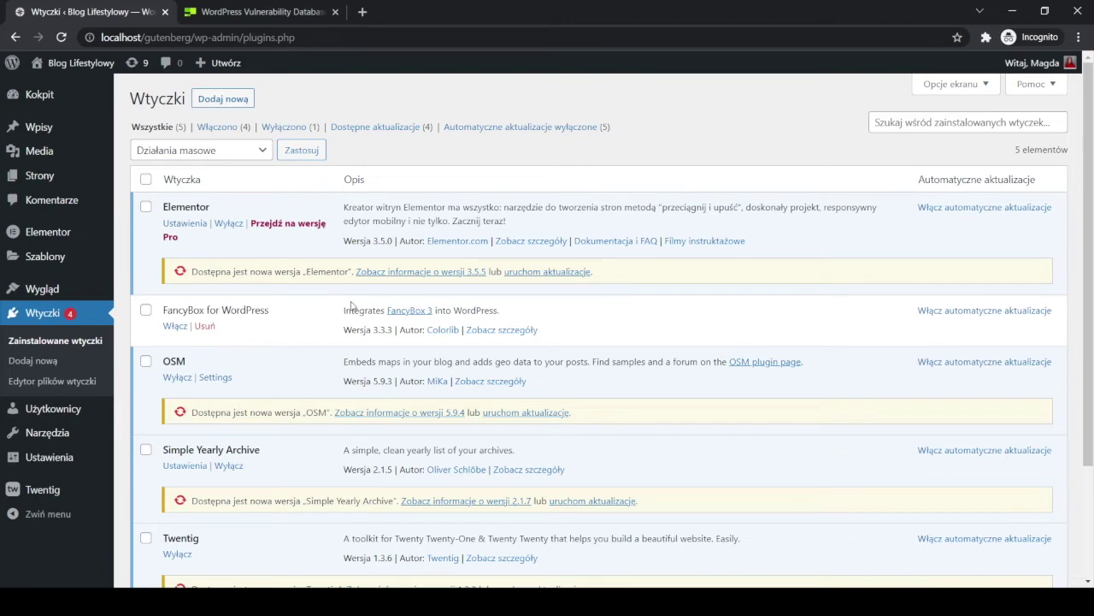
left_click_drag(373, 240, 391, 236)
left_click(516, 273)
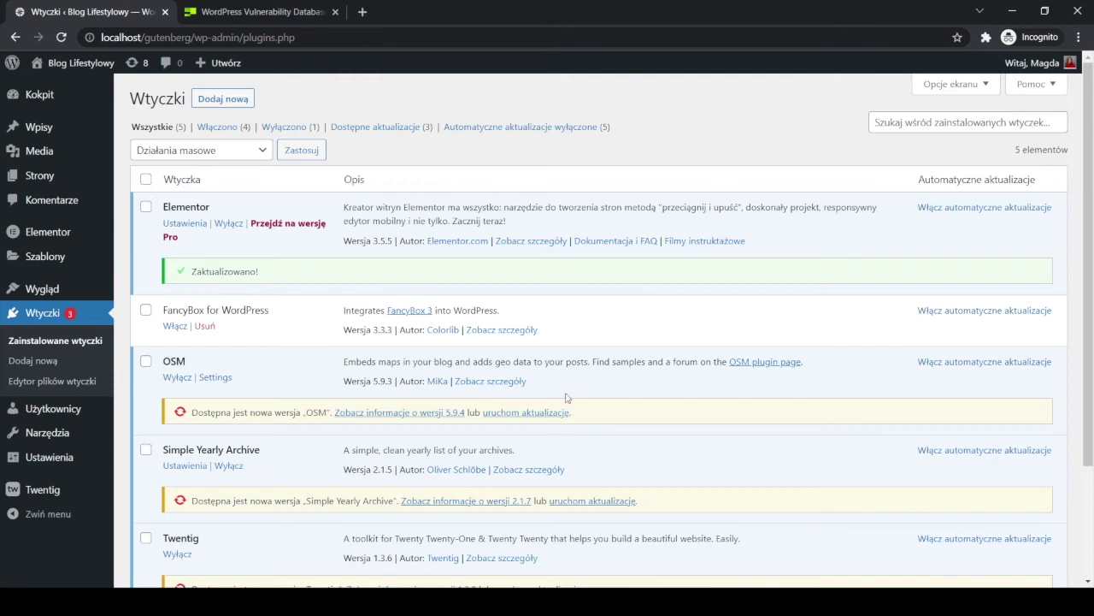
Update OSM to 5.9.4, Simple Yearly Archive to 2.1.7 and Twentig to 1.3.9, and reload the plugins list.
left_click(547, 413)
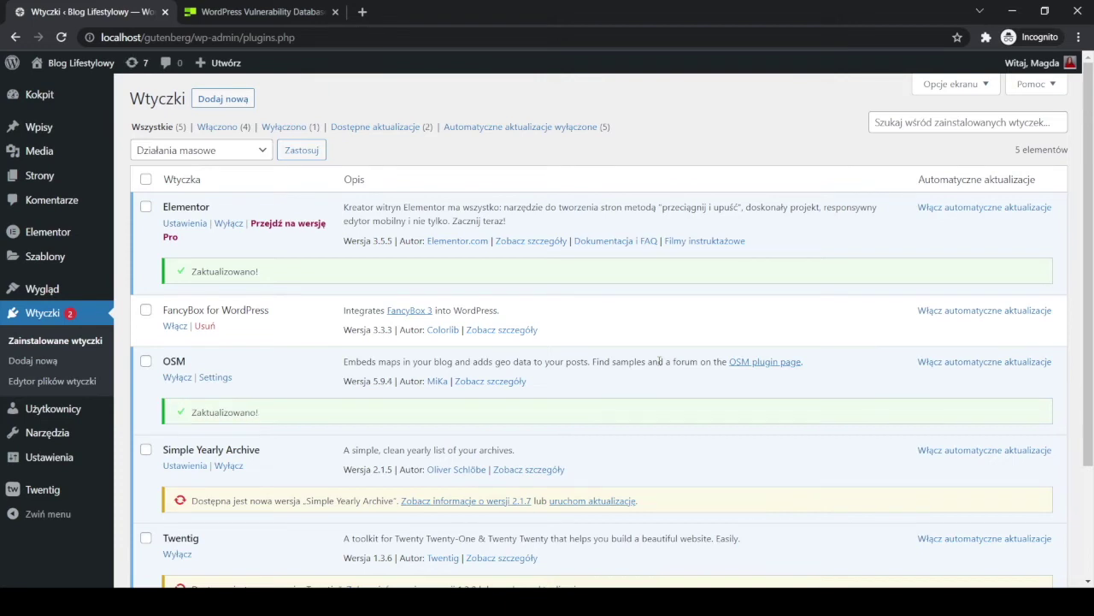
left_click(573, 501)
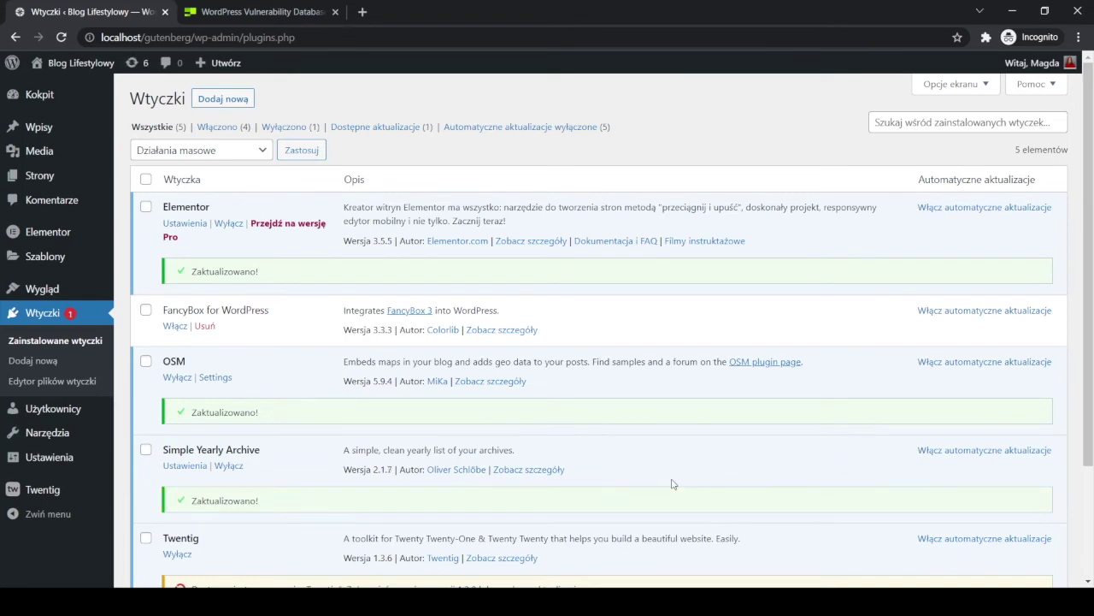
scroll(175, 264, "down", 2)
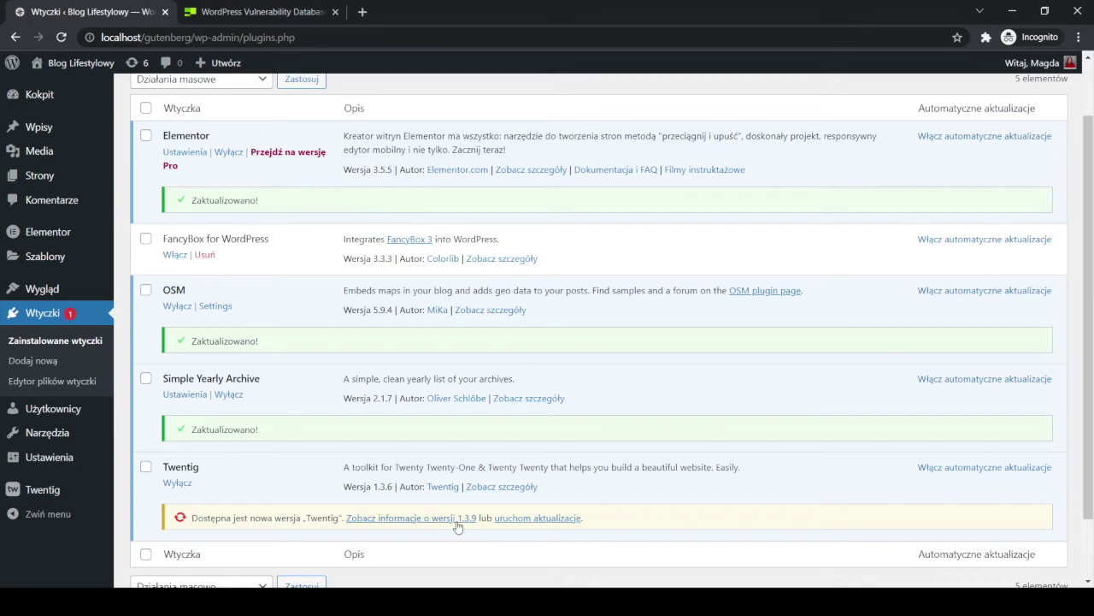
left_click(554, 518)
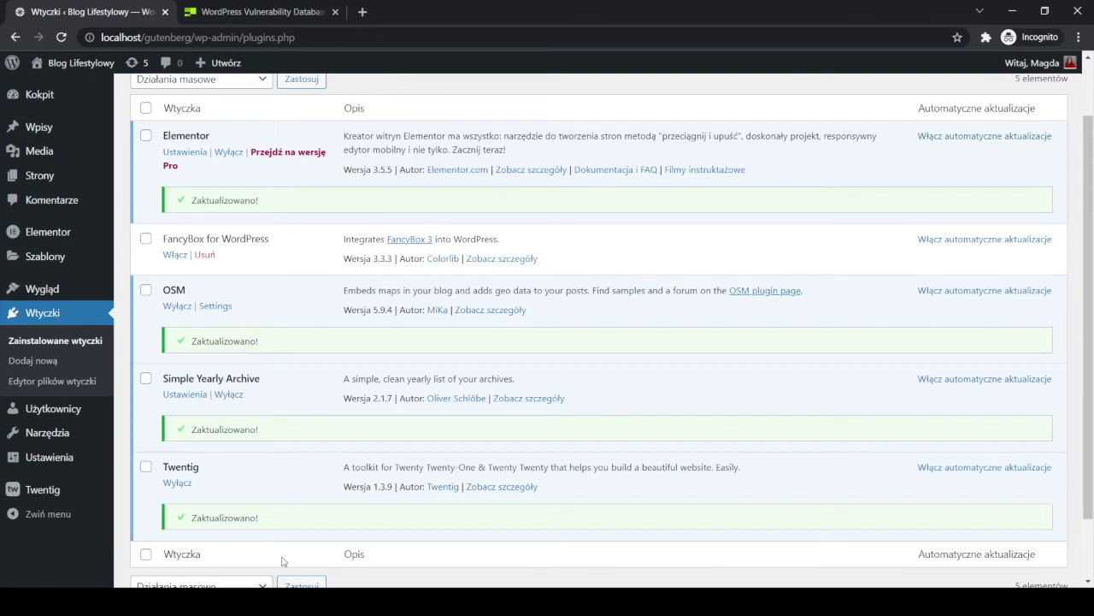
left_click(62, 37)
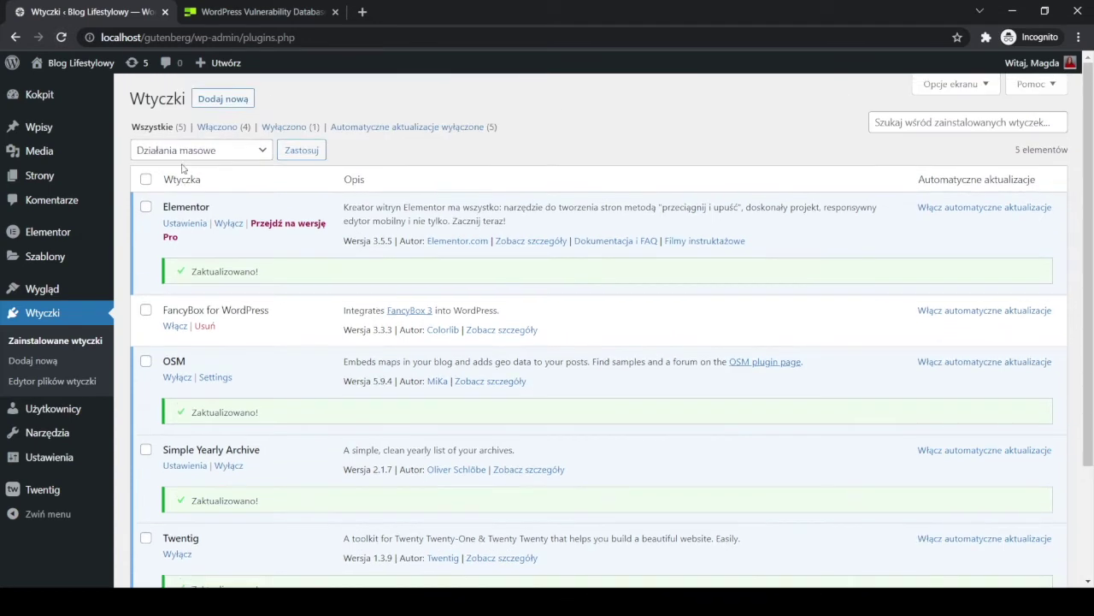
left_click(66, 39)
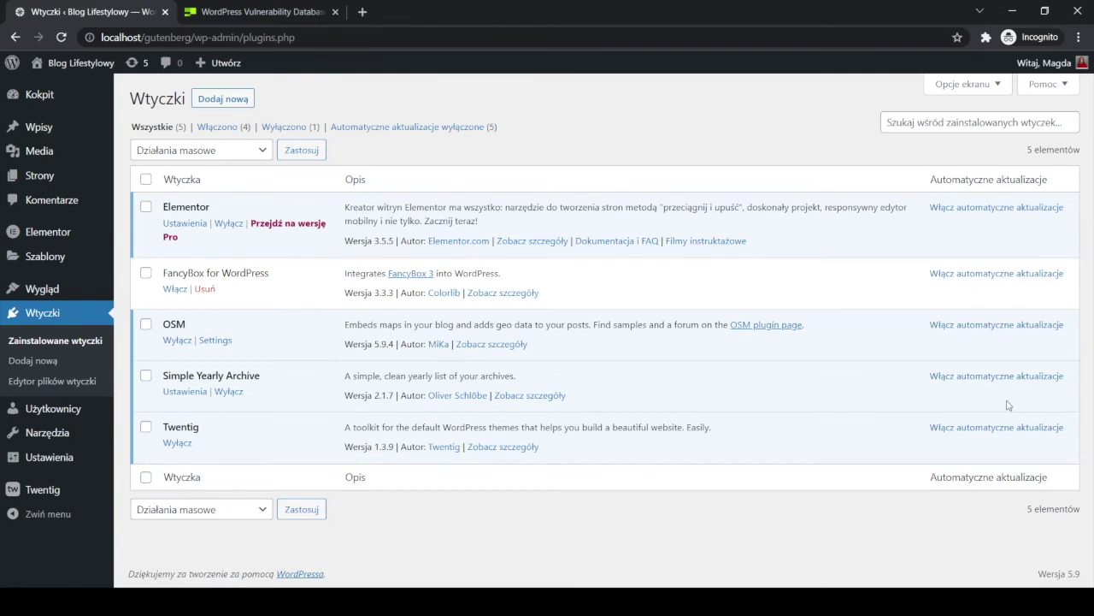
Open the installed themes and update the active Twenty Twenty-One theme and the ExS theme.
mouse_move(45, 291)
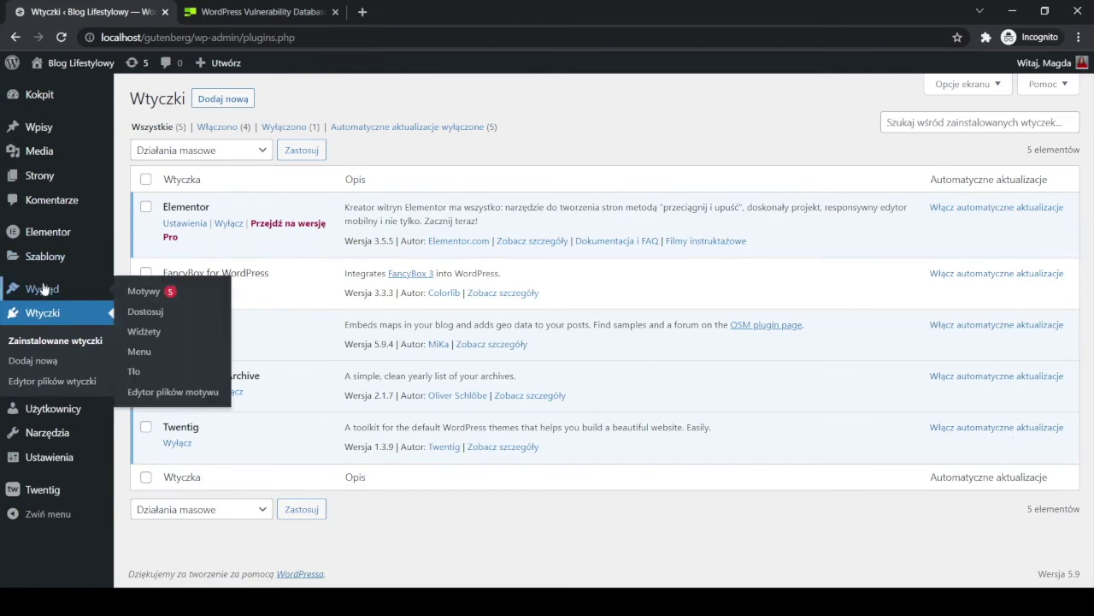
left_click(169, 293)
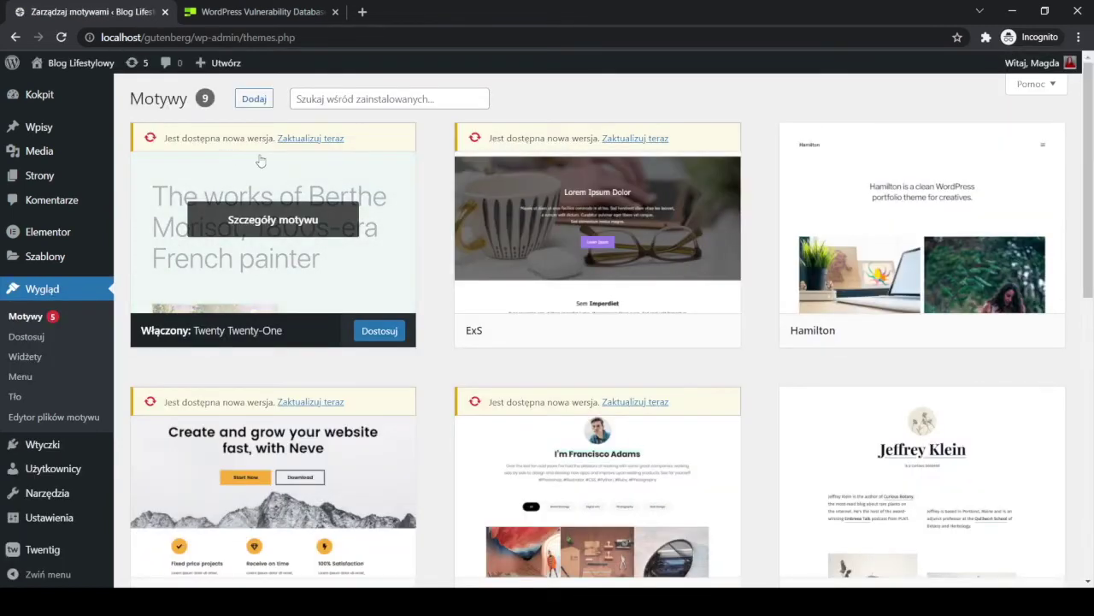
left_click(322, 140)
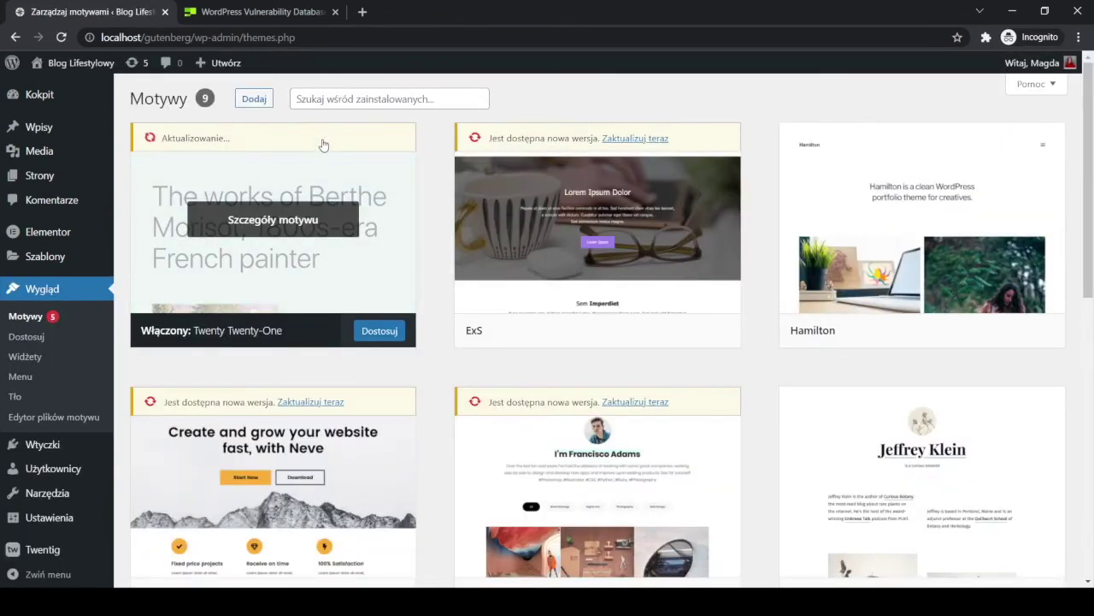
scroll(648, 397, "down", 2)
scroll(641, 419, "up", 3)
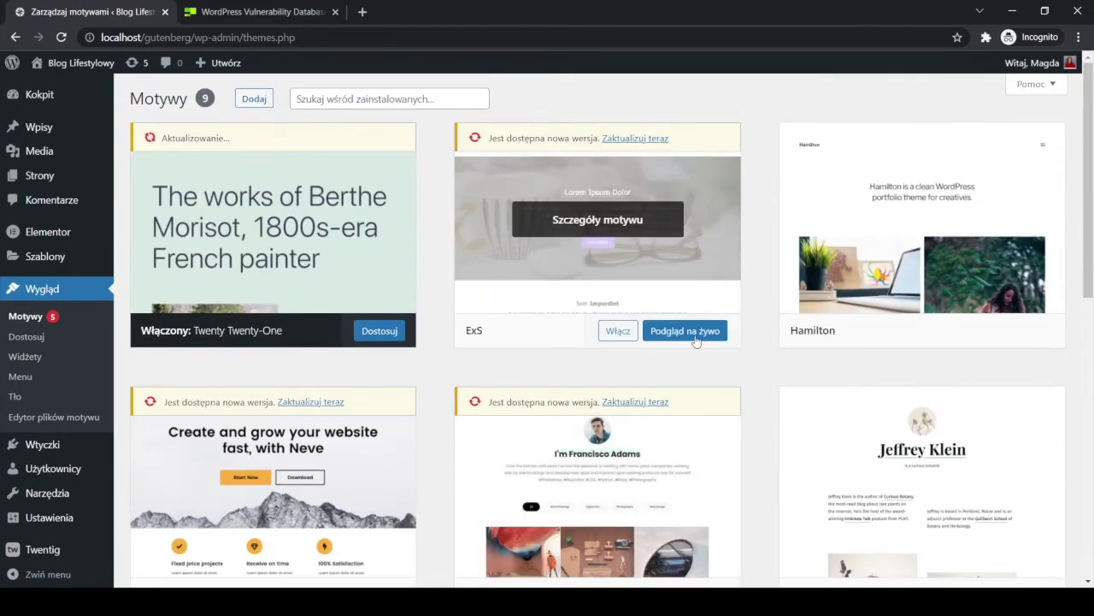
left_click(650, 139)
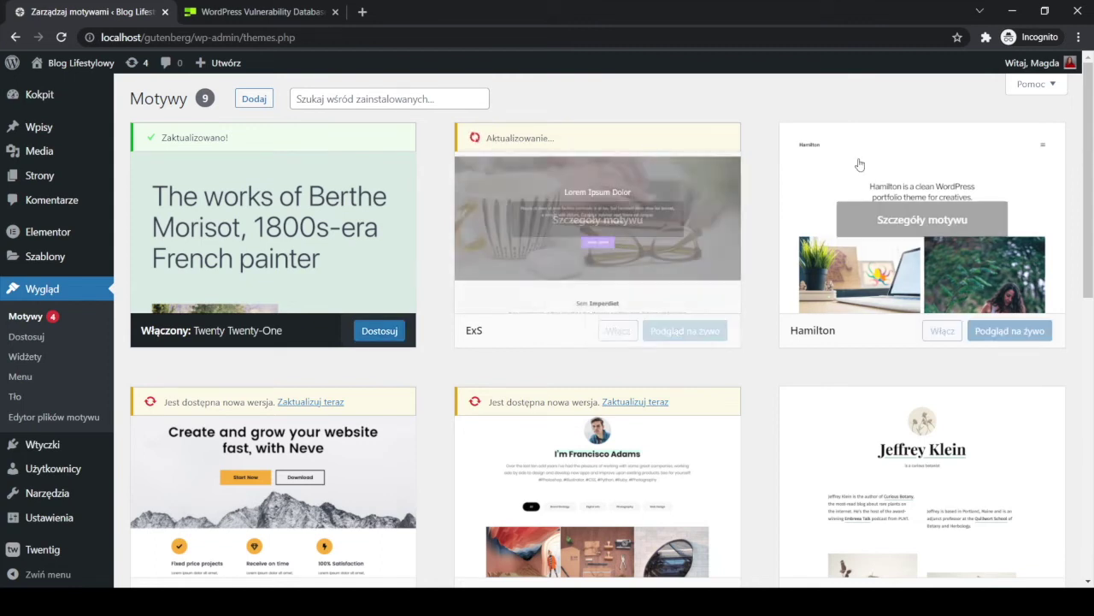
Open the details of the Hamilton theme and delete the theme from the site.
left_click(914, 221)
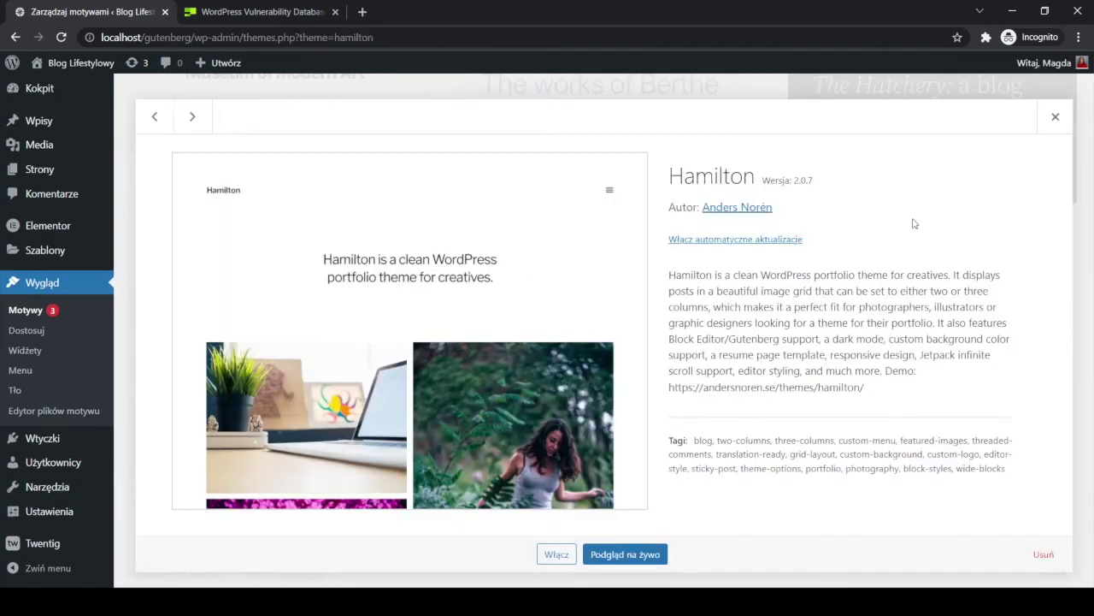
left_click(1044, 554)
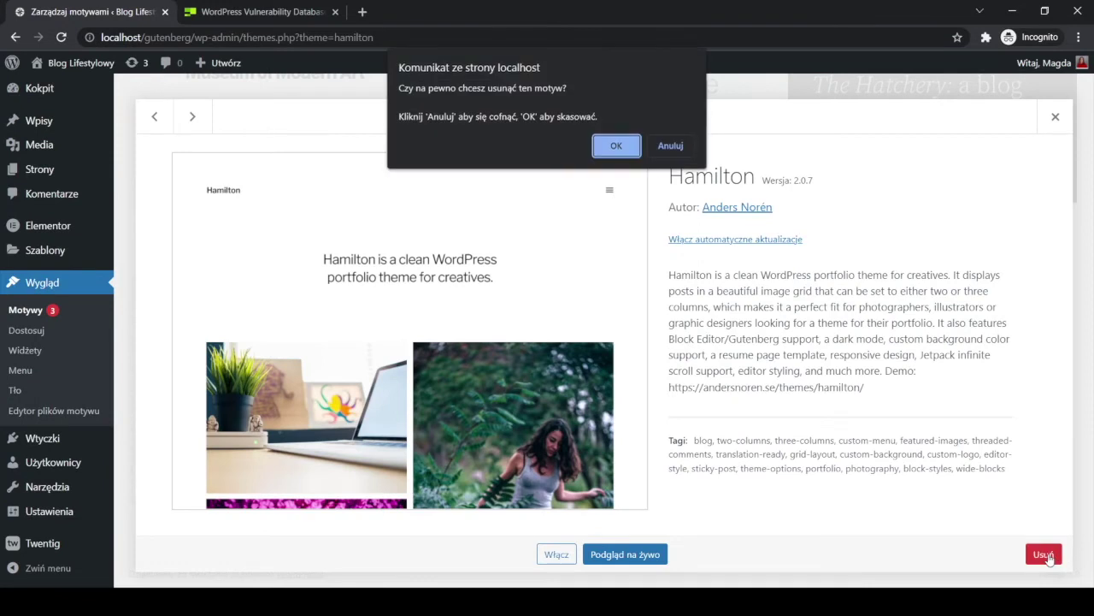
left_click(616, 147)
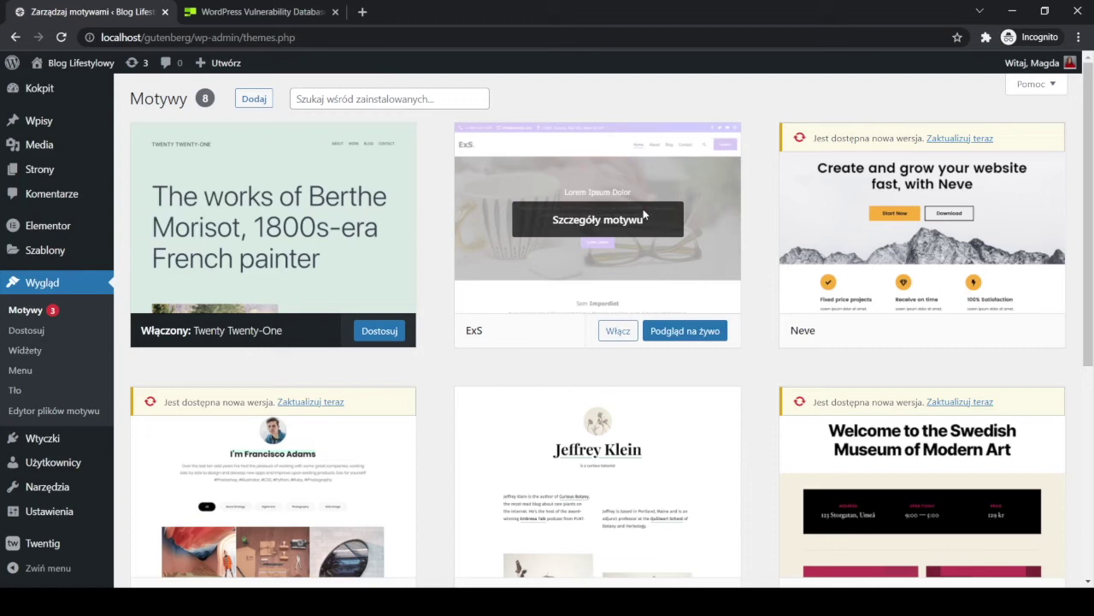
Update the Neve, Perfect Portfolio and Twenty Twenty themes, and look through the remaining installed themes.
left_click(941, 138)
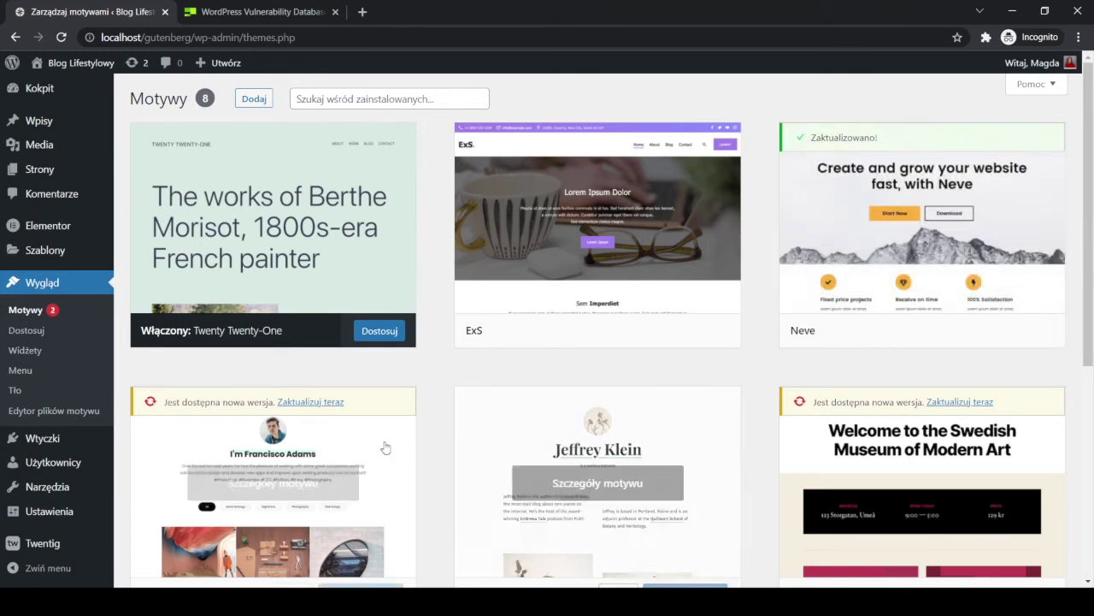
left_click(299, 402)
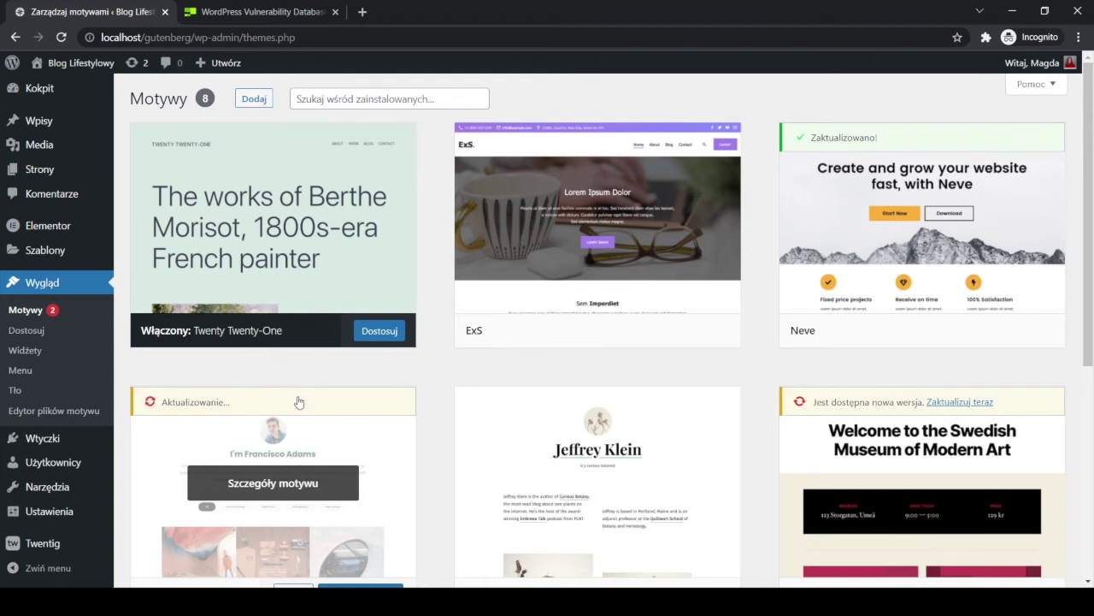
scroll(299, 402, "down", 1)
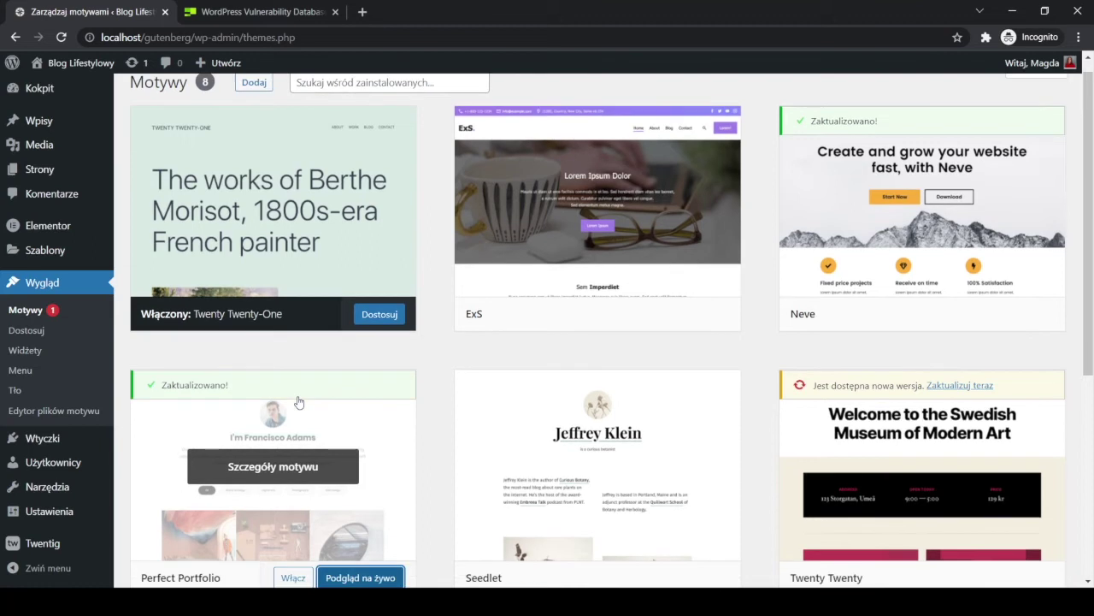
left_click(954, 385)
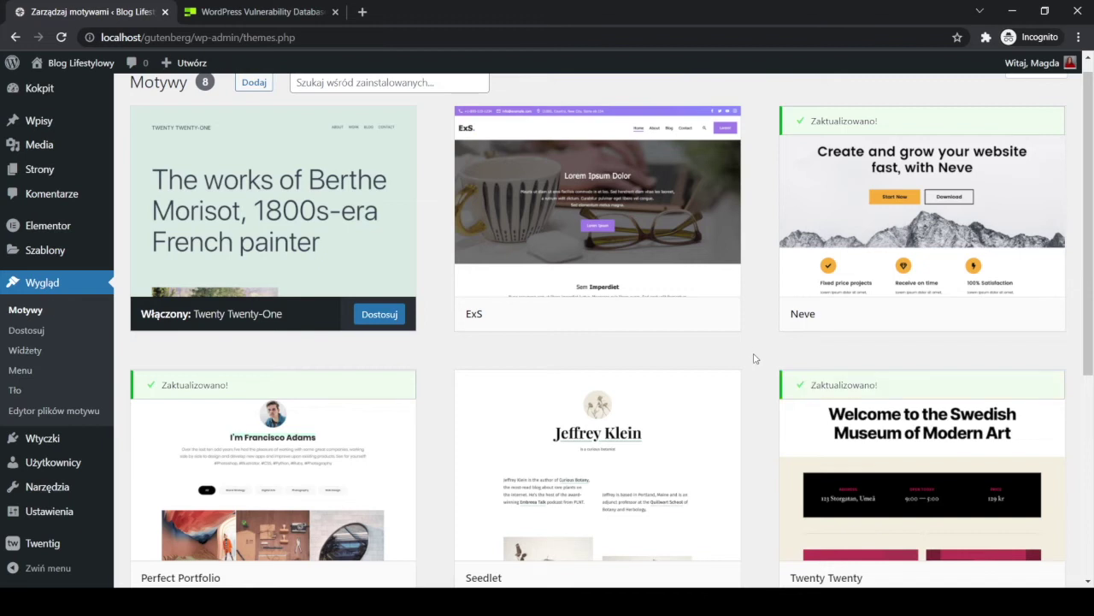
scroll(754, 358, "down", 4)
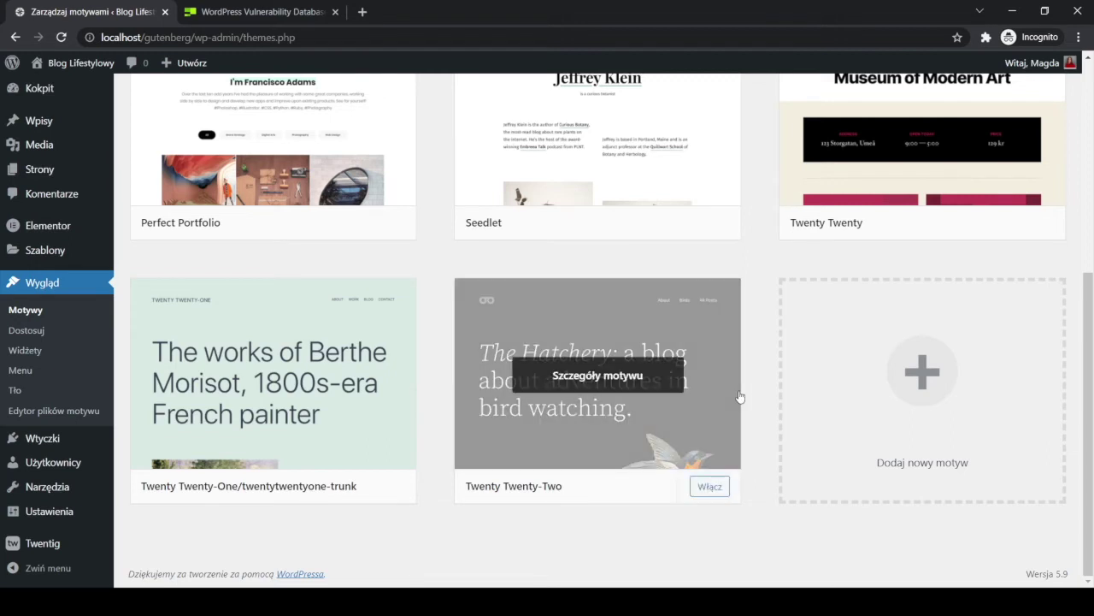
scroll(741, 393, "up", 3)
scroll(739, 393, "up", 2)
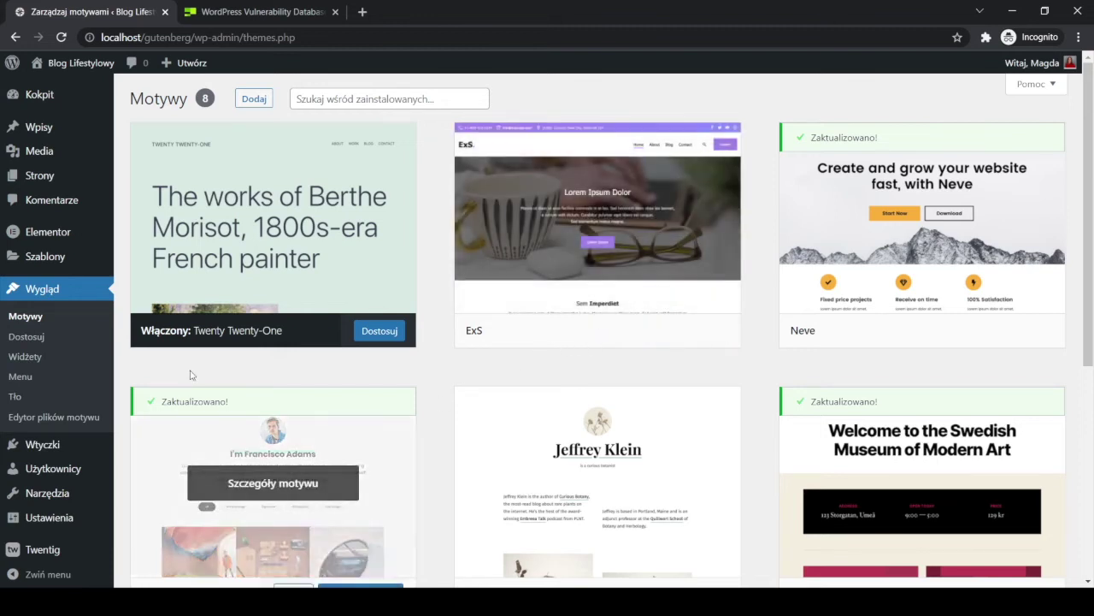
Go to the installed plugins, open the Blog Lifestylowy site in a new tab, and check its homepage down to the footer.
left_click(23, 449)
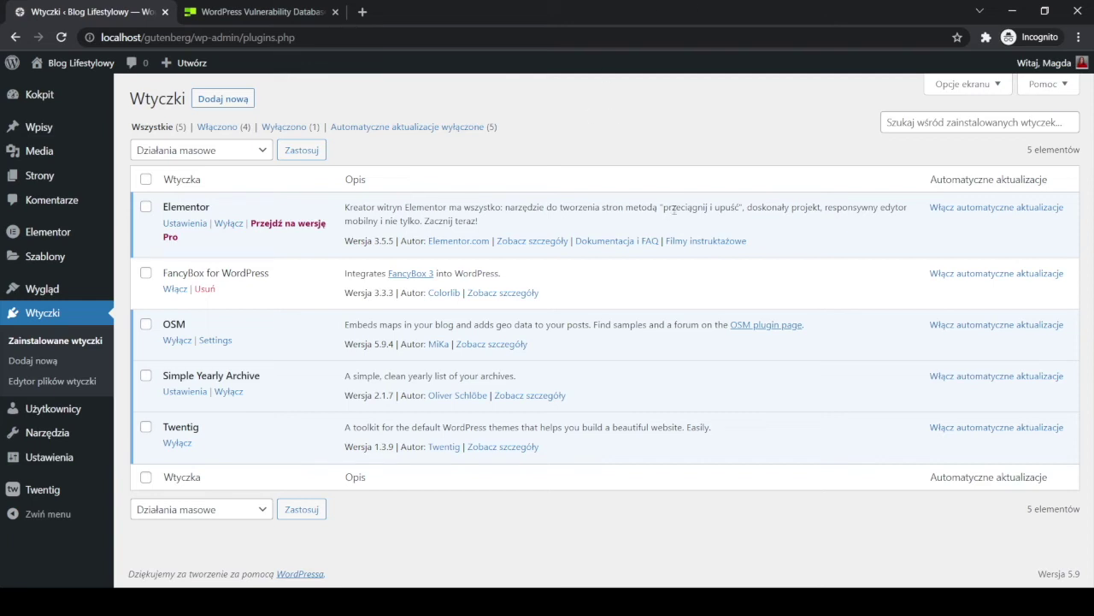
mouse_move(75, 64)
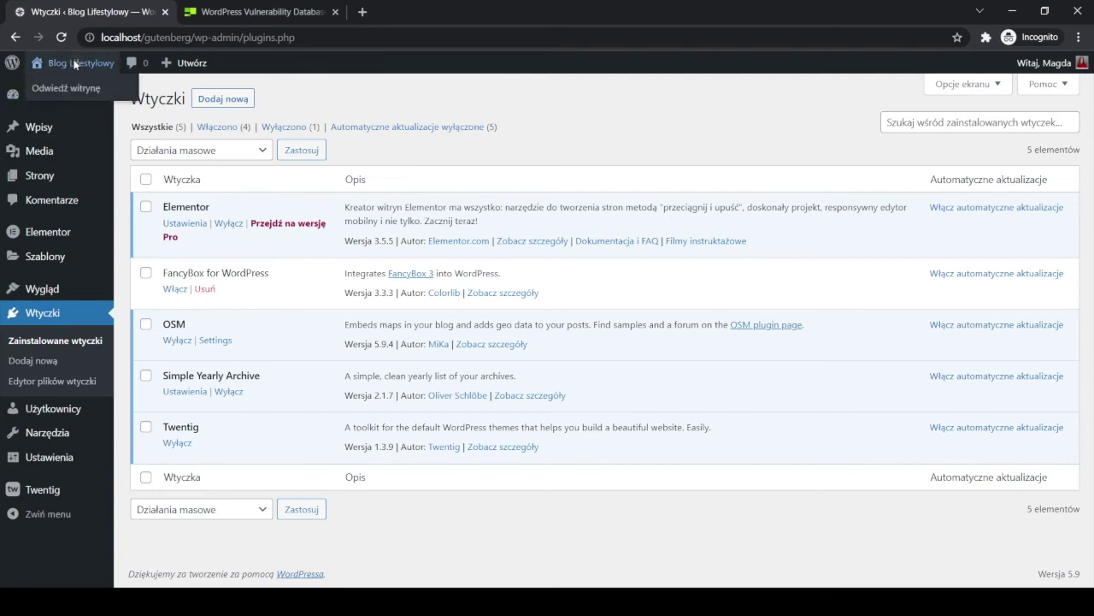
middle_click(81, 65)
left_click(215, 10)
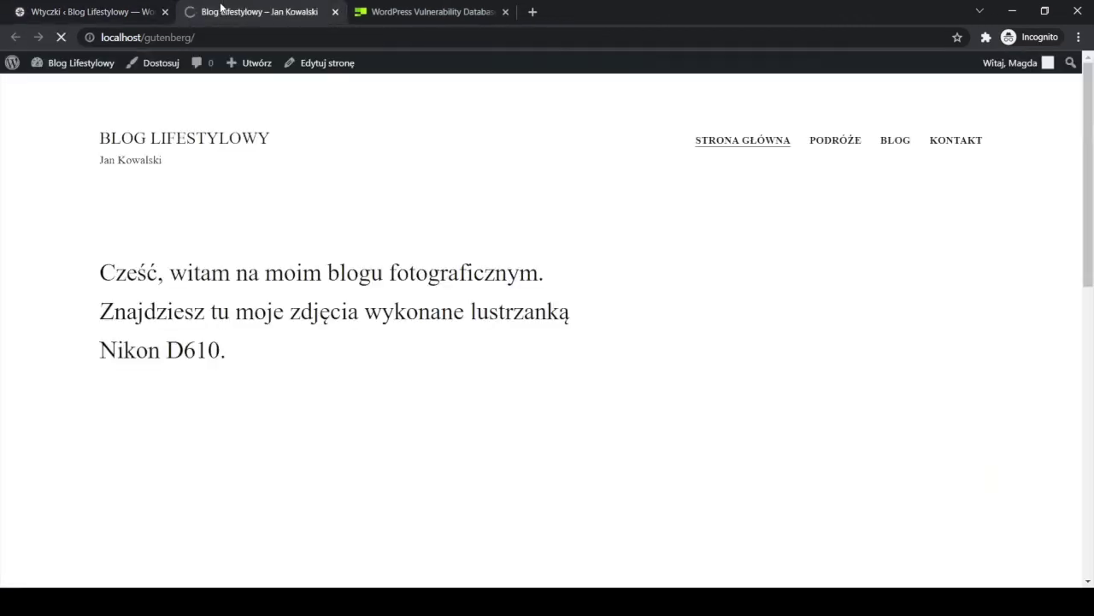
scroll(382, 190, "down", 7)
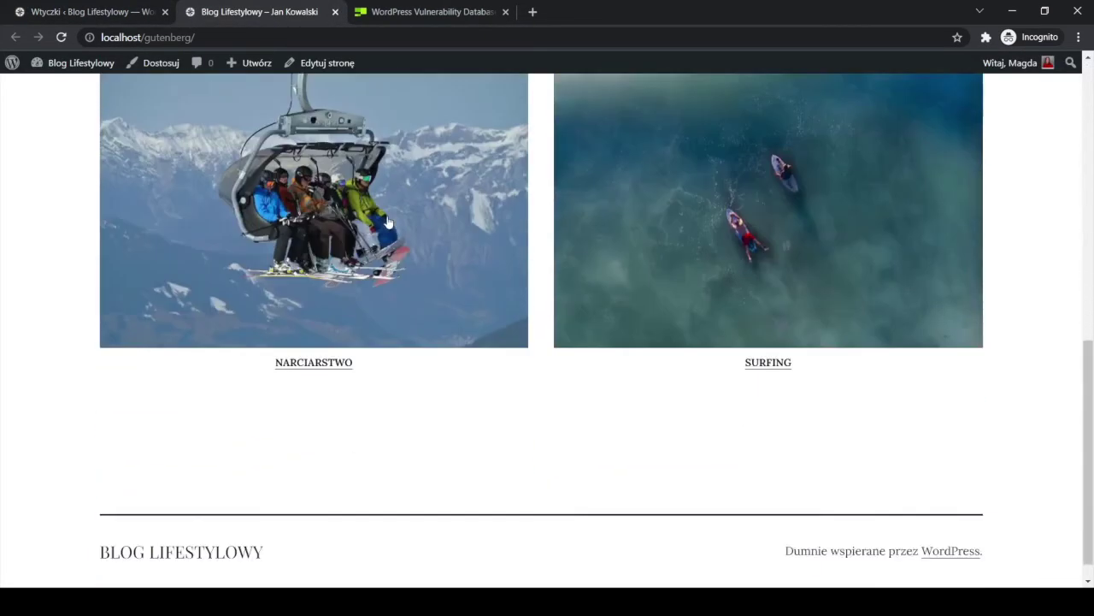
scroll(388, 222, "up", 3)
scroll(388, 223, "up", 3)
Return to the installed plugins list and enable automatic updates for Elementor.
left_click(91, 11)
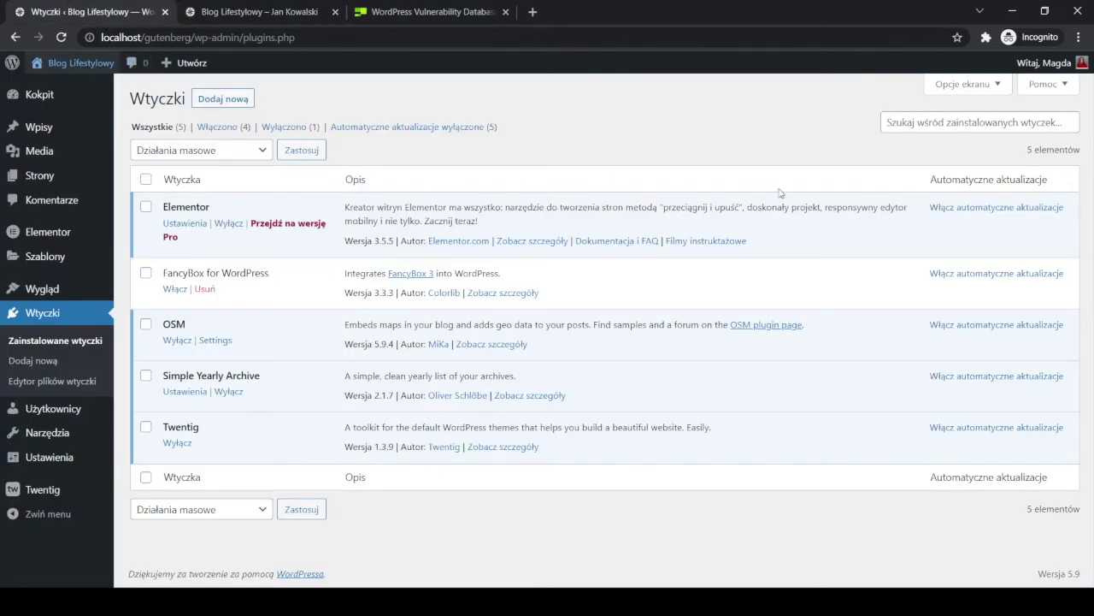
left_click(993, 208)
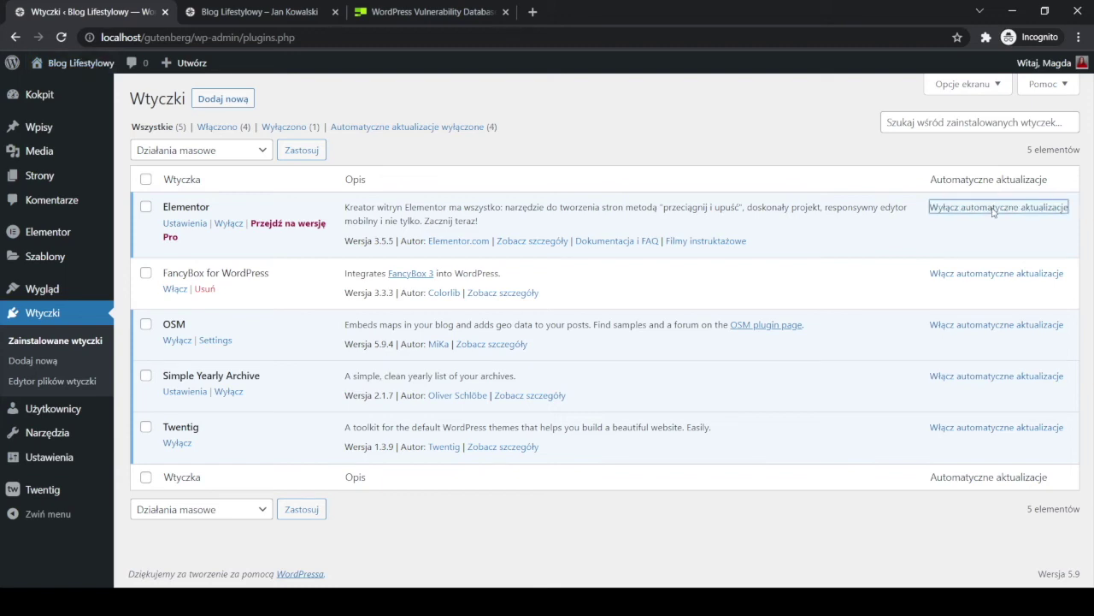
Enable automatic updates for OSM, Simple Yearly Archive and Twentig, and delete the inactive FancyBox for WordPress plugin.
left_click(997, 325)
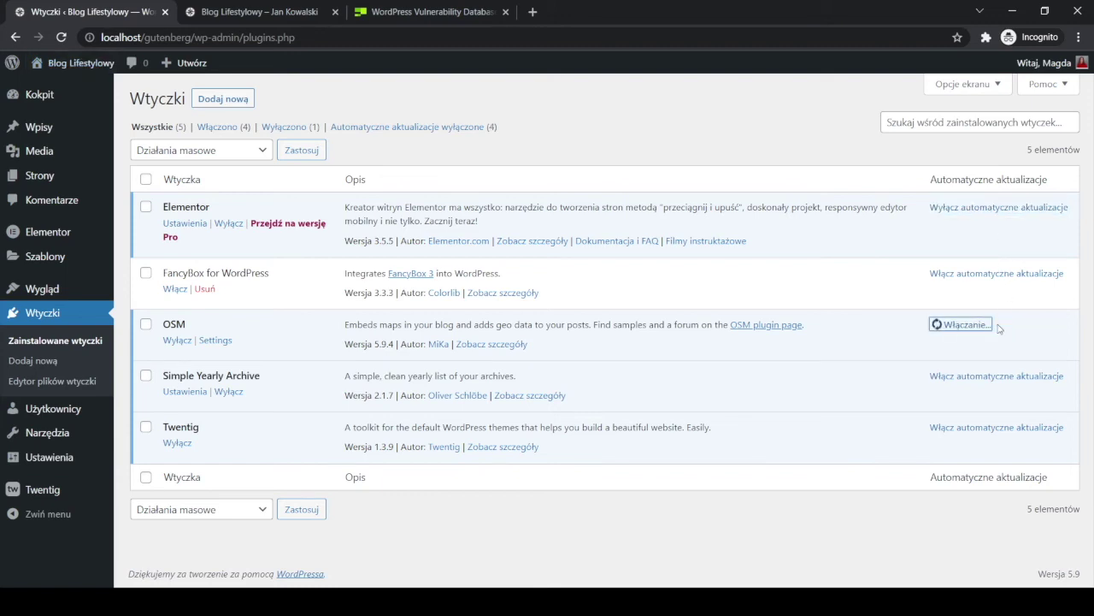
left_click(1010, 381)
left_click(1011, 429)
left_click(205, 289)
left_click(616, 117)
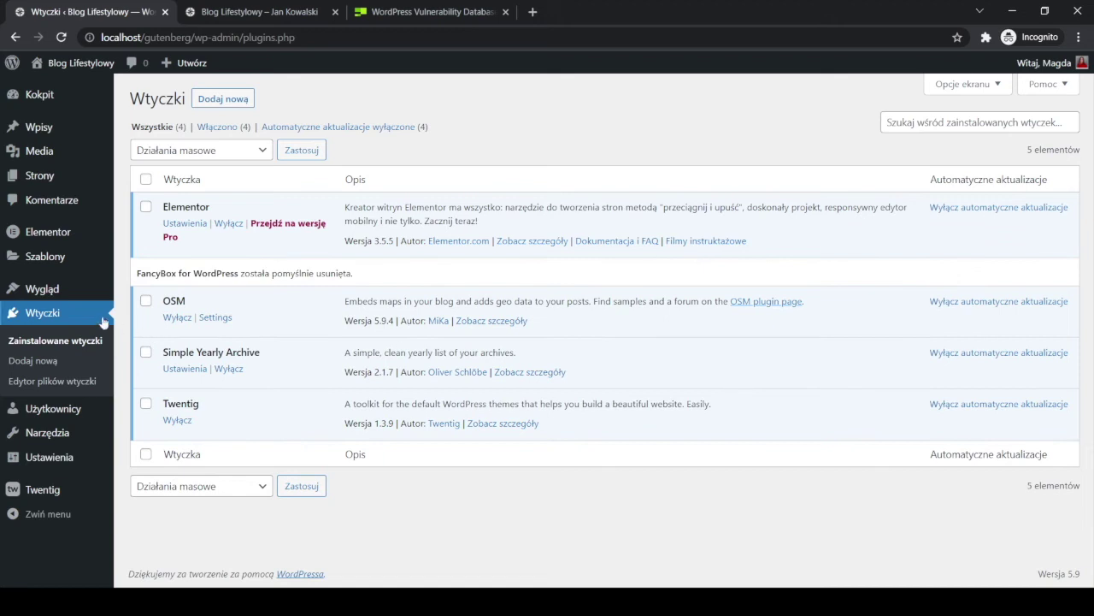
Open the details of the active Twenty Twenty-One theme, enable its automatic updates, and close the details.
left_click(69, 290)
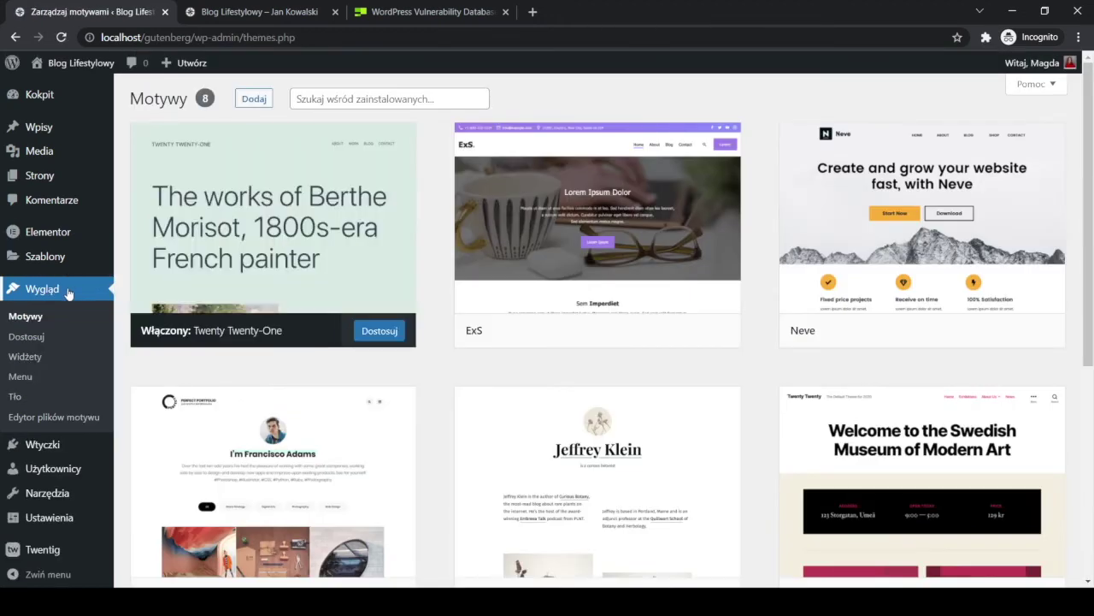
mouse_move(225, 350)
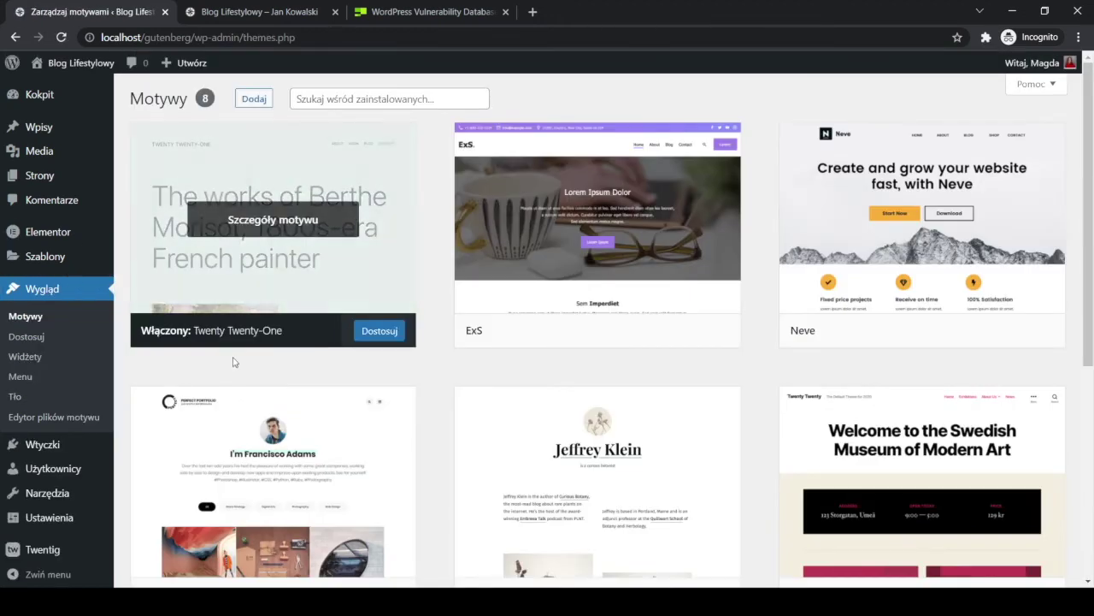
left_click(240, 224)
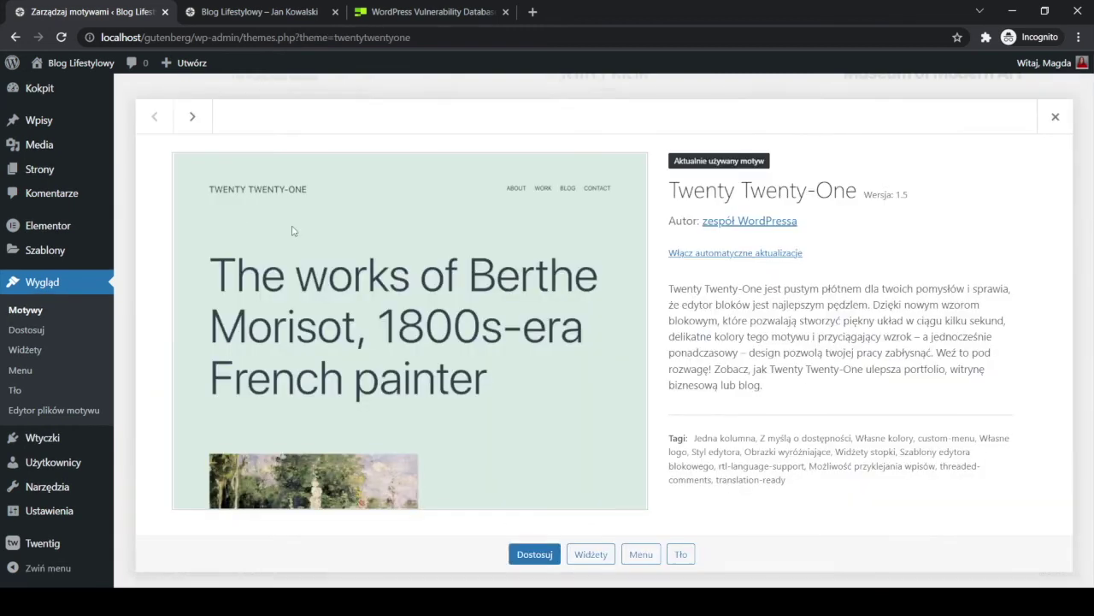
left_click(731, 254)
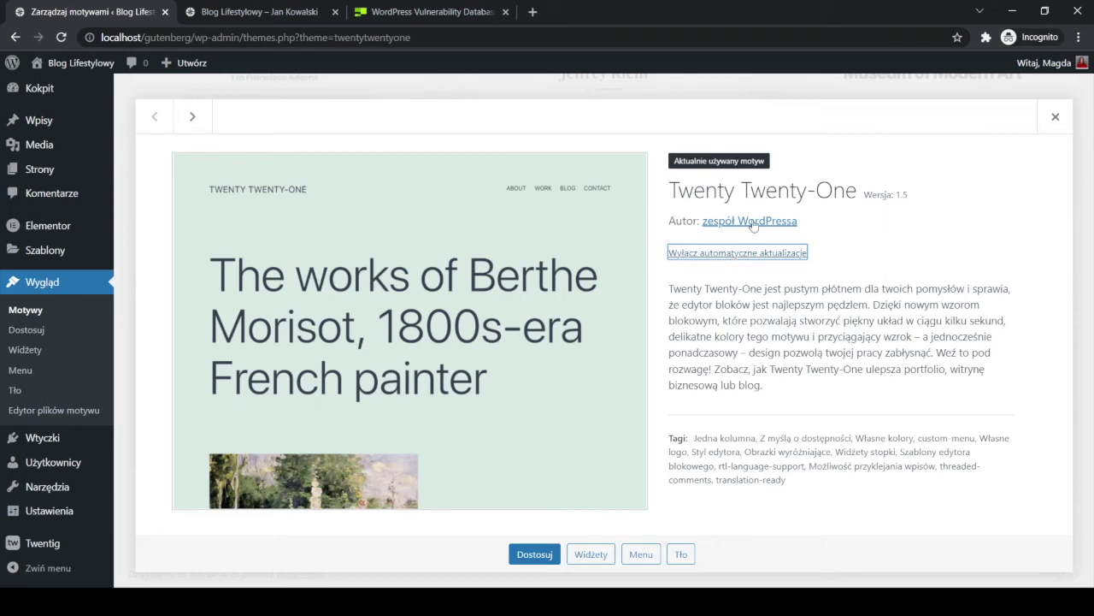
left_click(1055, 120)
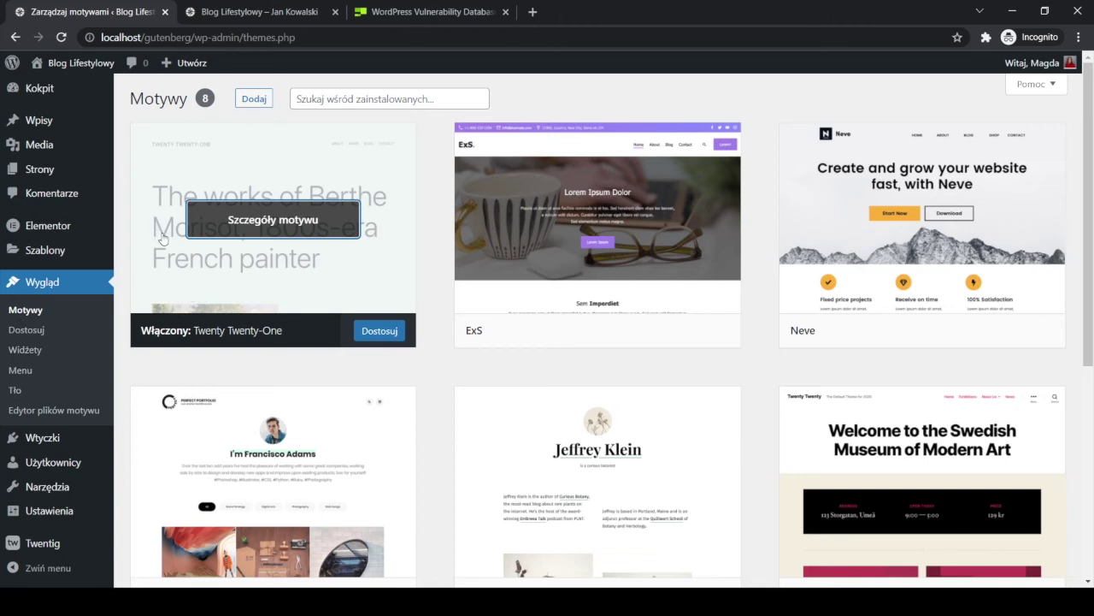
On the WordPress updates page, highlight the maintenance and security release note and the version number, and enable automatic updates for every new WordPress version.
mouse_move(29, 92)
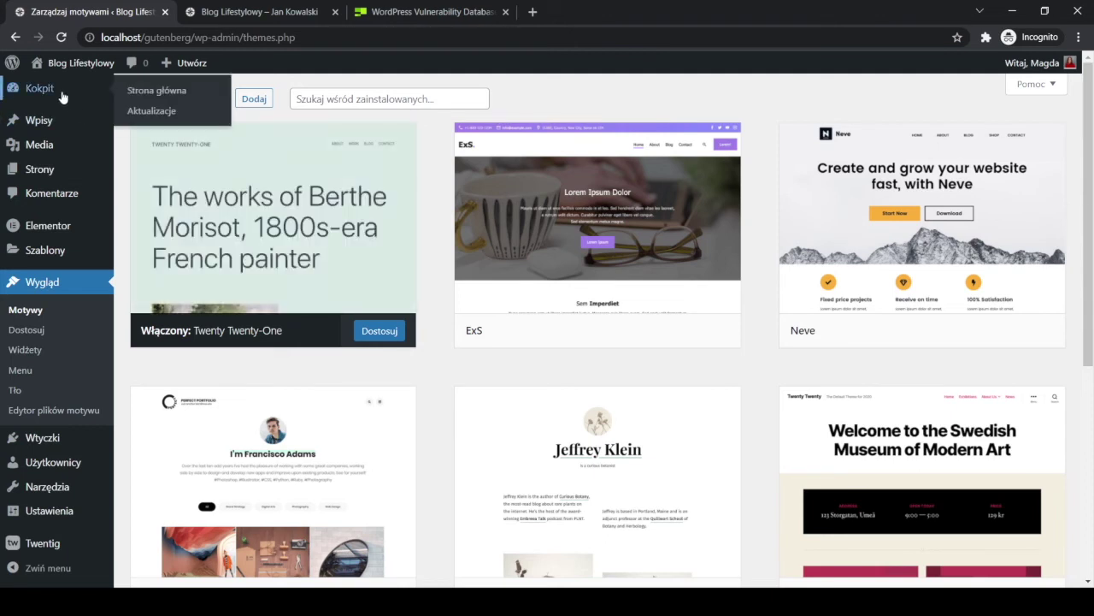
left_click(134, 116)
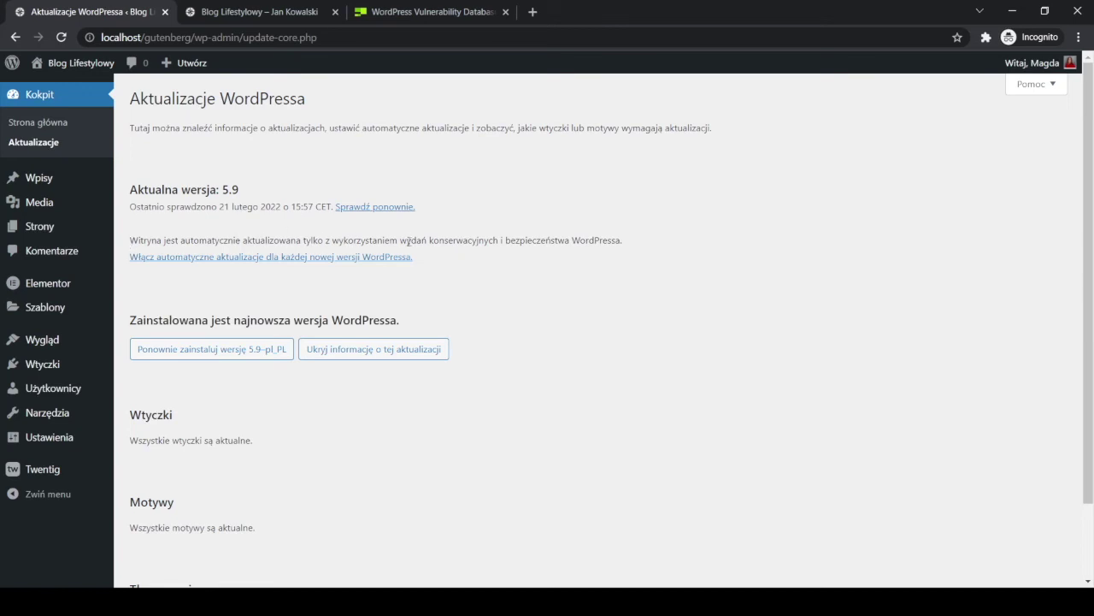
left_click_drag(398, 240, 624, 233)
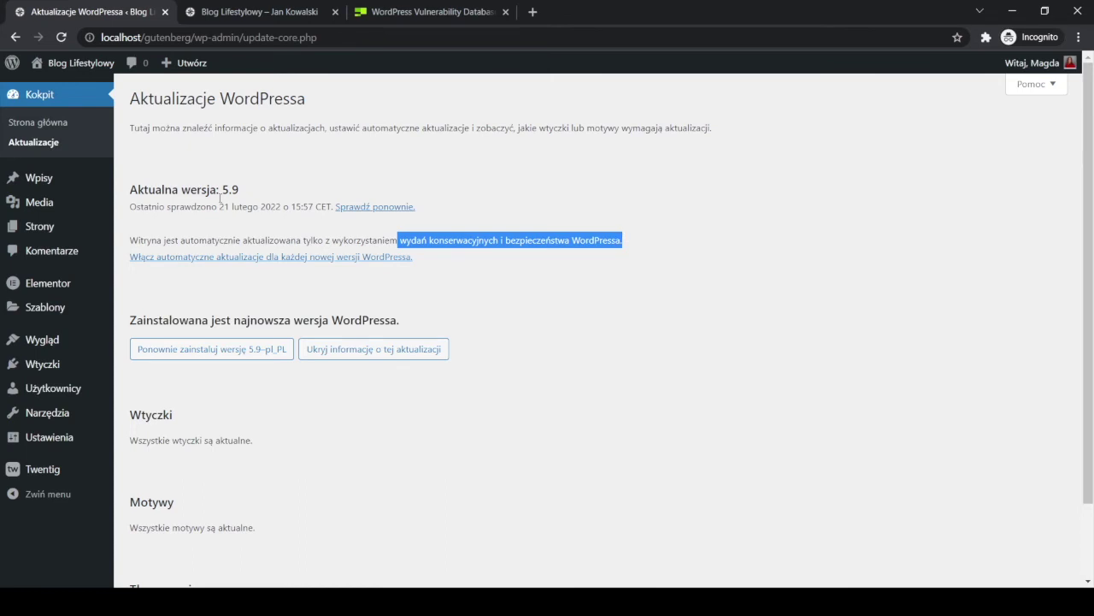
left_click_drag(223, 189, 229, 190)
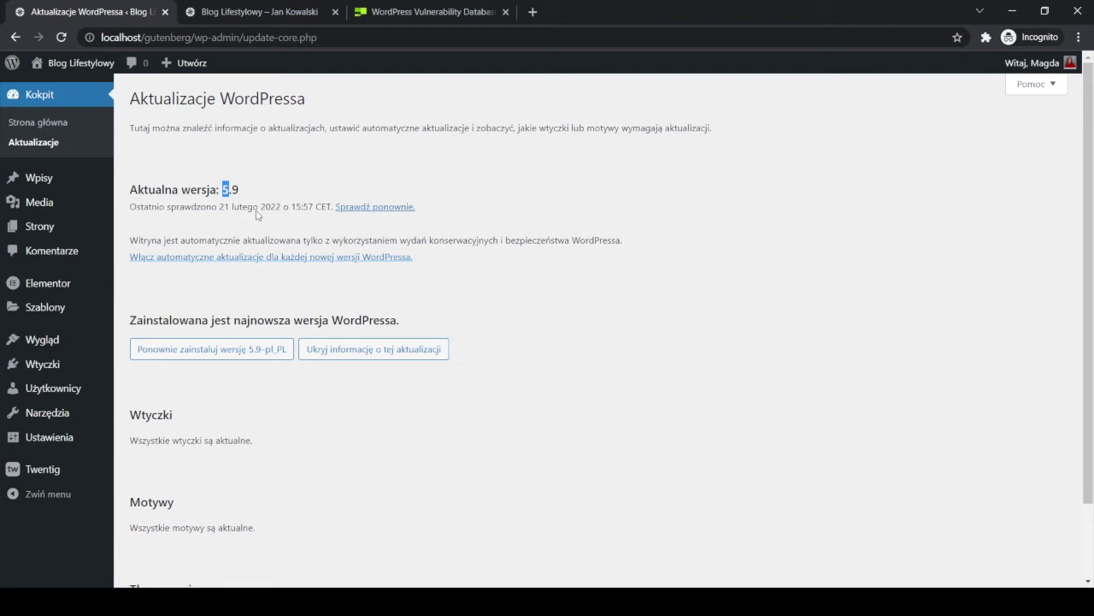
left_click_drag(232, 190, 240, 193)
left_click(443, 236)
left_click(348, 257)
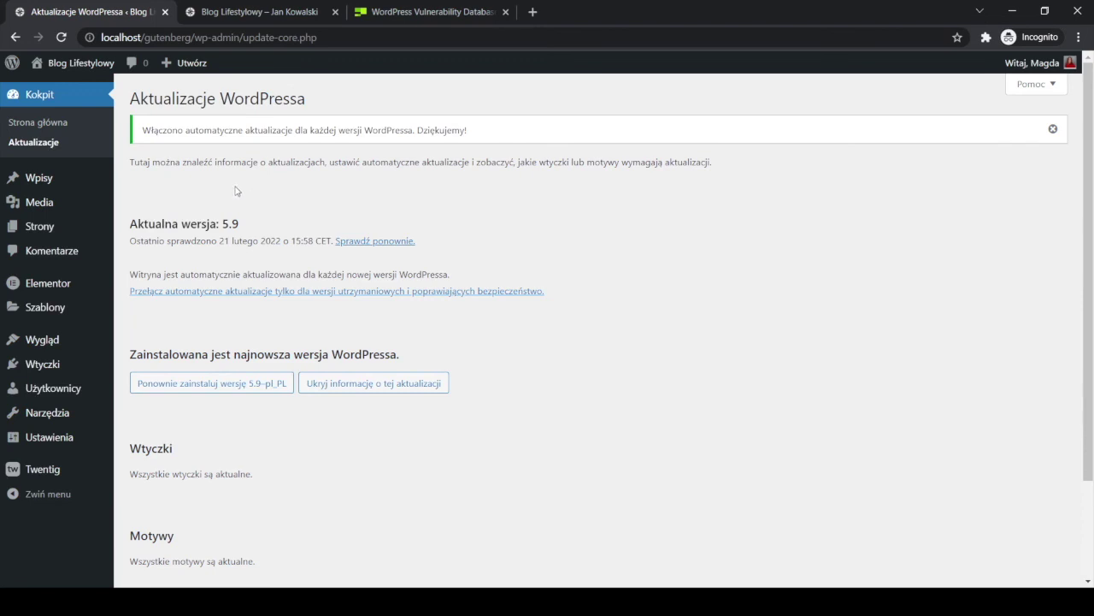
Return to the list of installed plugins.
left_click(53, 372)
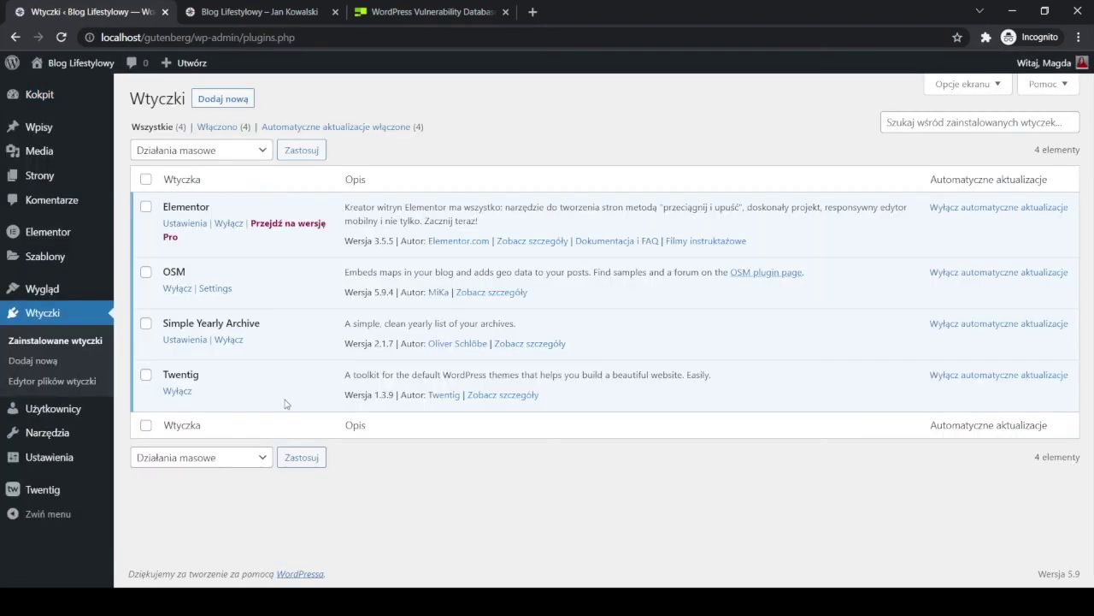